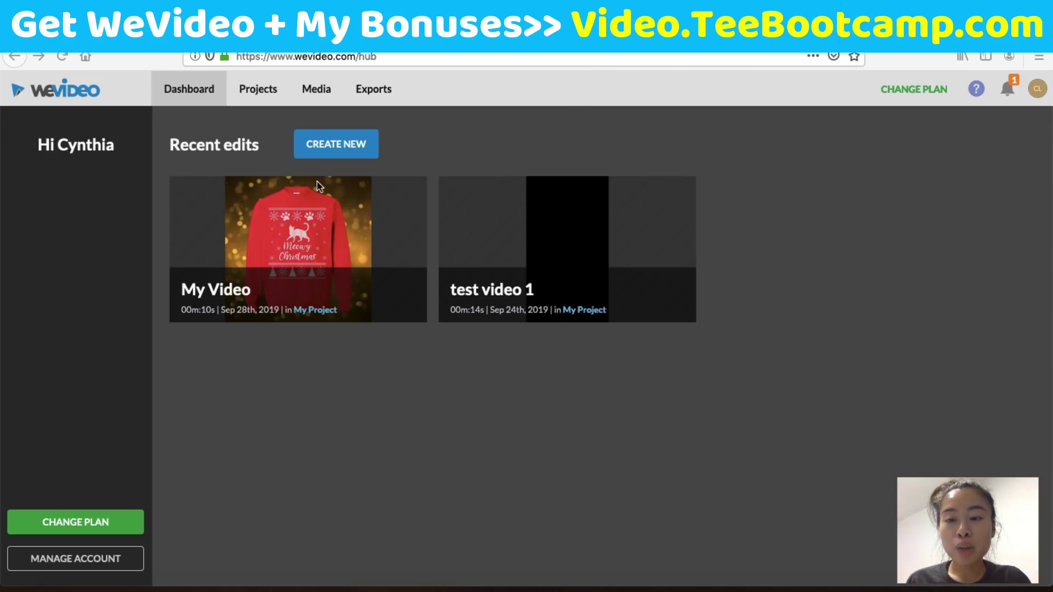
# Step: Compare the 9:16, 16:9 and 1:1 formats, then start editing a new Square 1:1 project
pyautogui.click(335, 145)
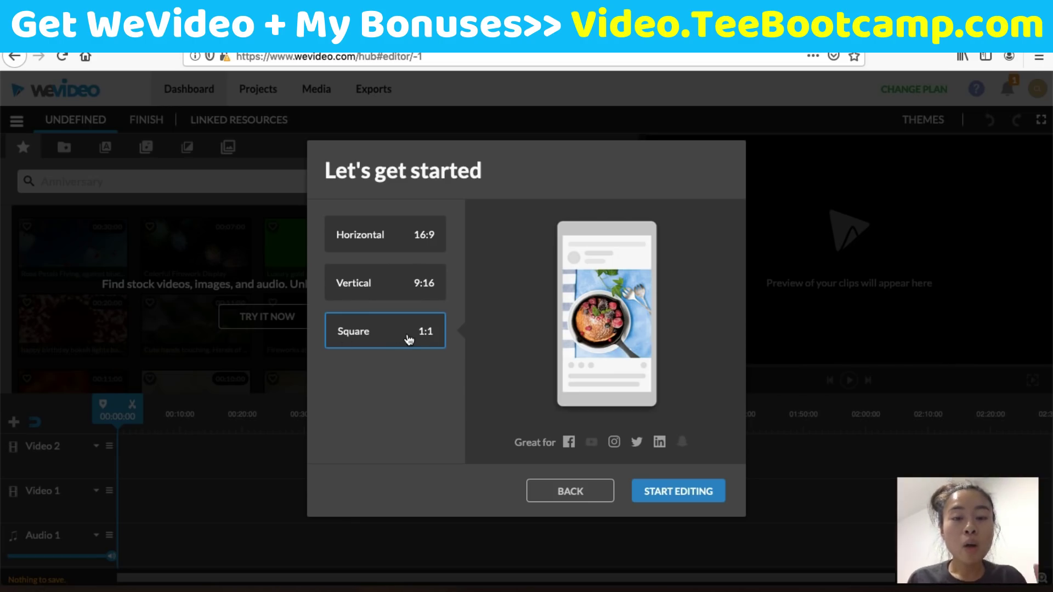
pyautogui.click(390, 288)
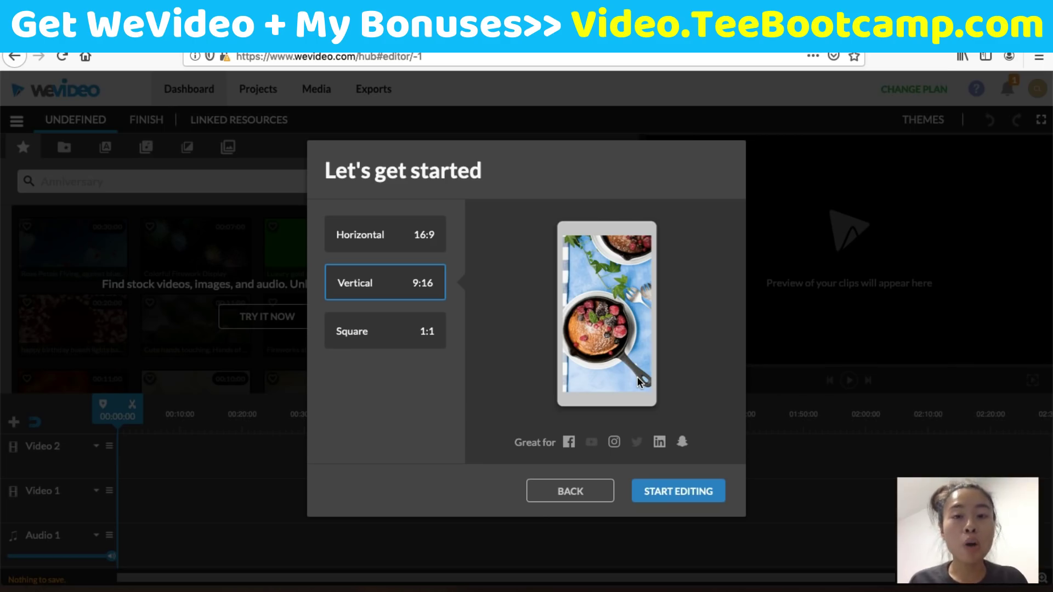
pyautogui.click(409, 233)
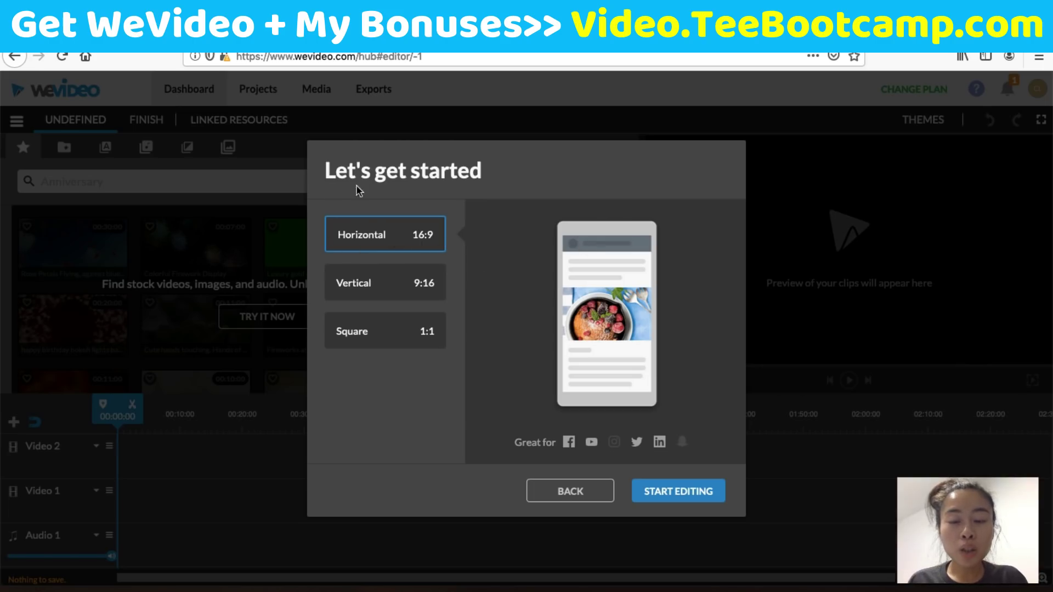
pyautogui.click(422, 333)
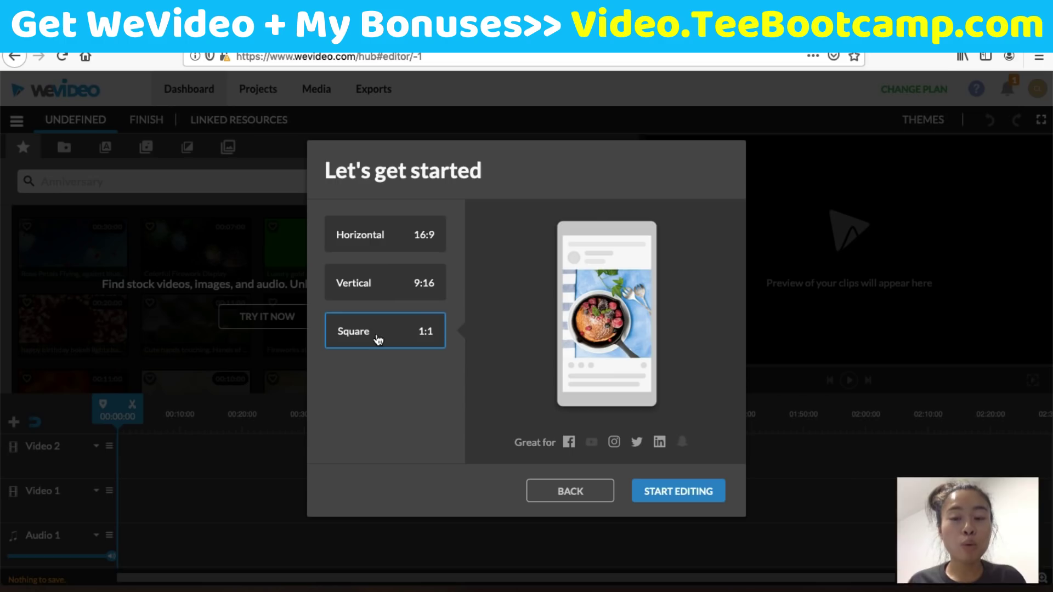
pyautogui.click(395, 247)
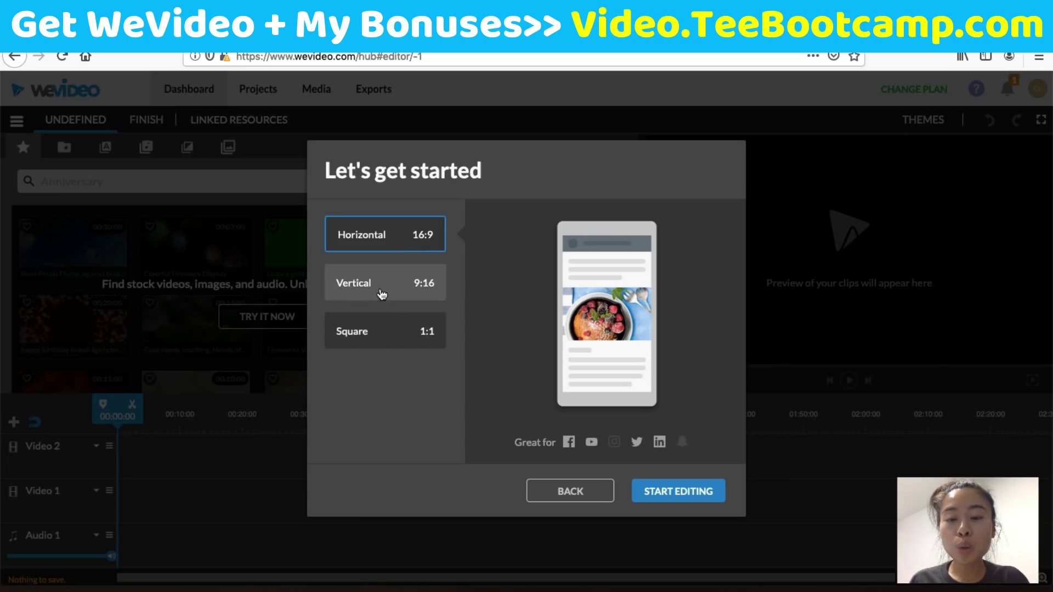
pyautogui.click(385, 339)
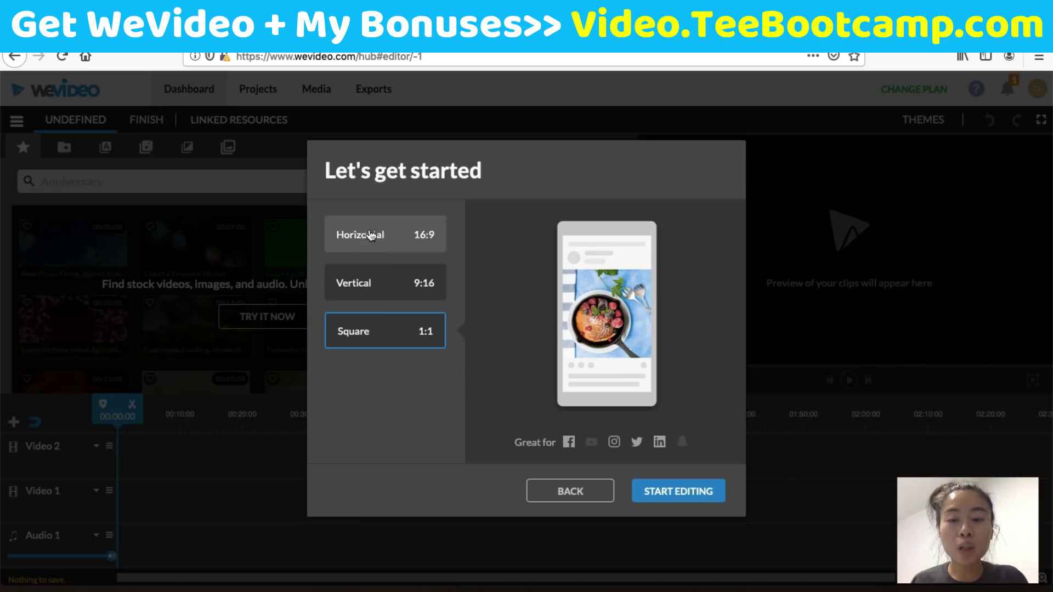
pyautogui.click(712, 492)
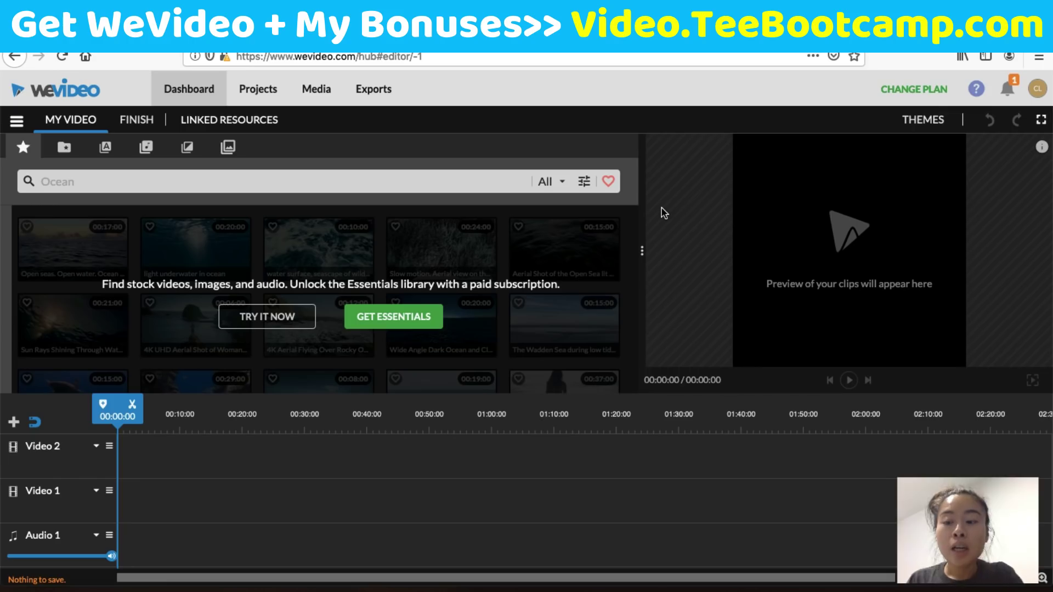
# Step: Place the 'cat xmas sweater' image at the start of Video 2, then play and rewind the preview
pyautogui.click(64, 148)
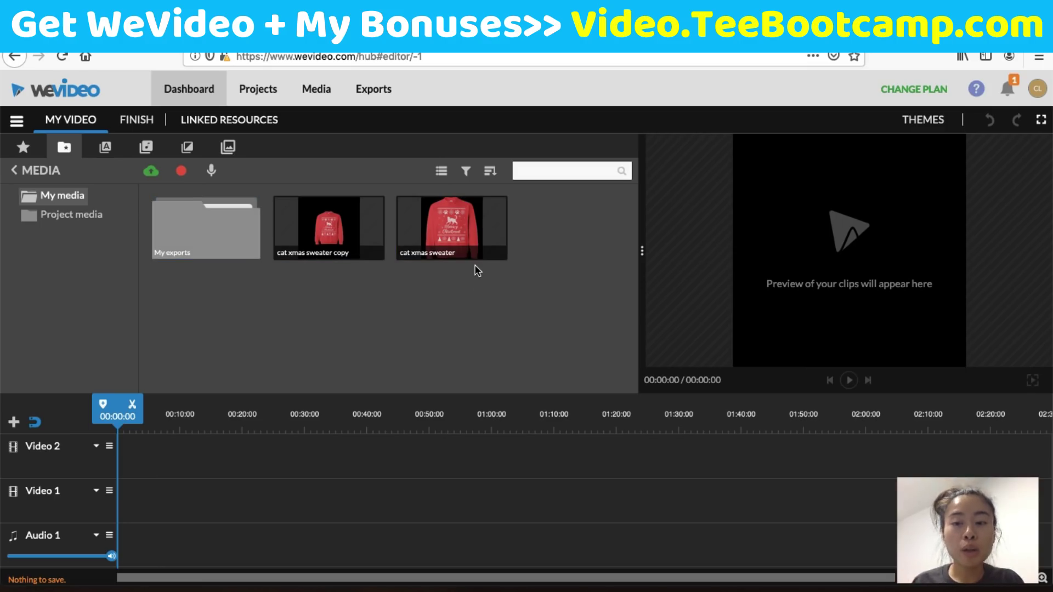
pyautogui.moveTo(472, 242); pyautogui.dragTo(133, 454)
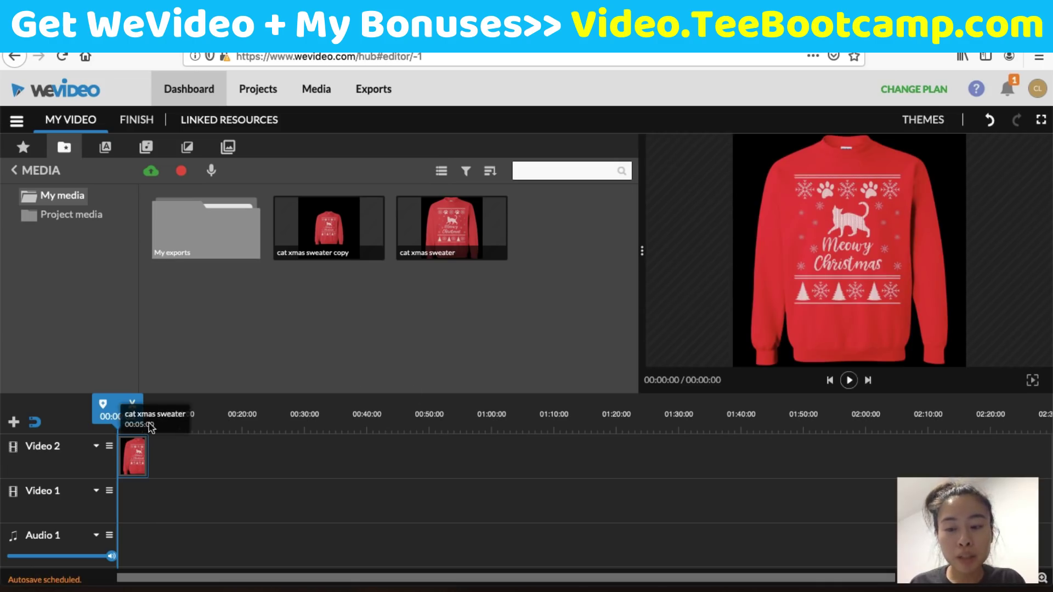
pyautogui.click(848, 380)
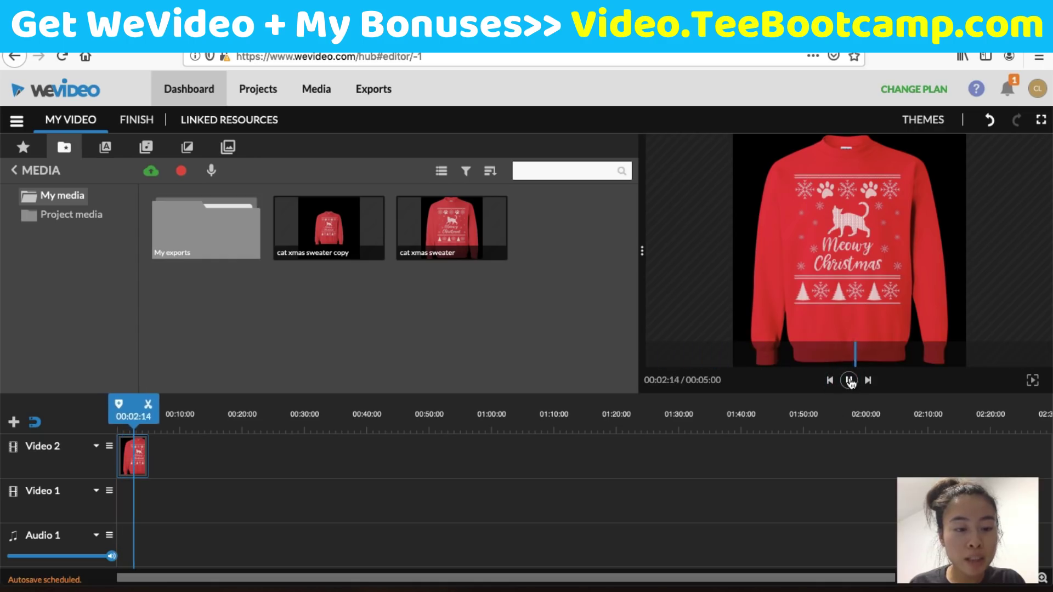
pyautogui.press('space')
pyautogui.moveTo(133, 407); pyautogui.dragTo(77, 419)
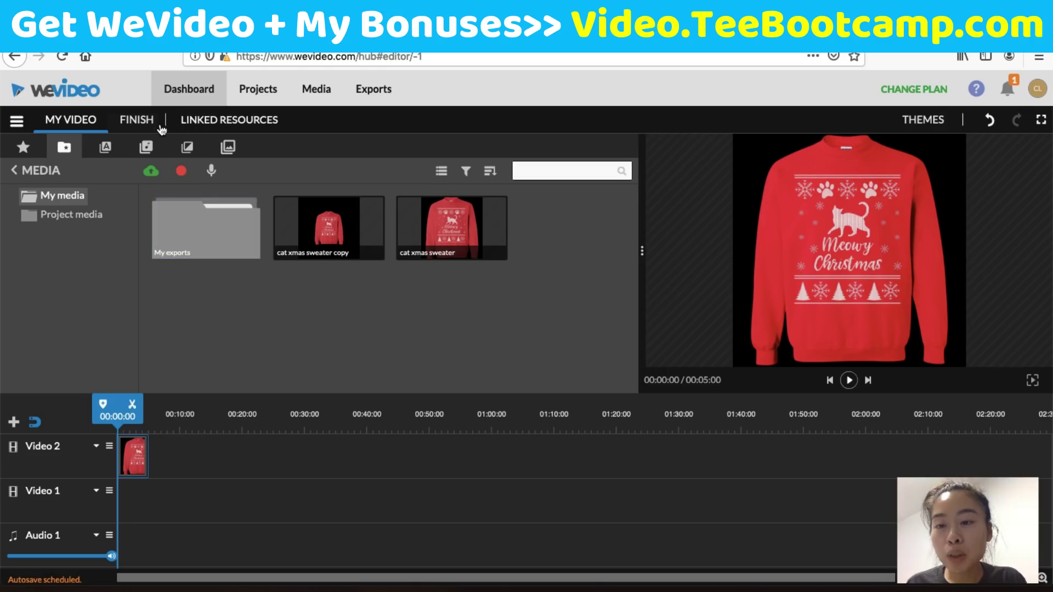
# Step: Drop the Yellow Glow background at the start of Video 1, then play and rewind the preview
pyautogui.click(228, 147)
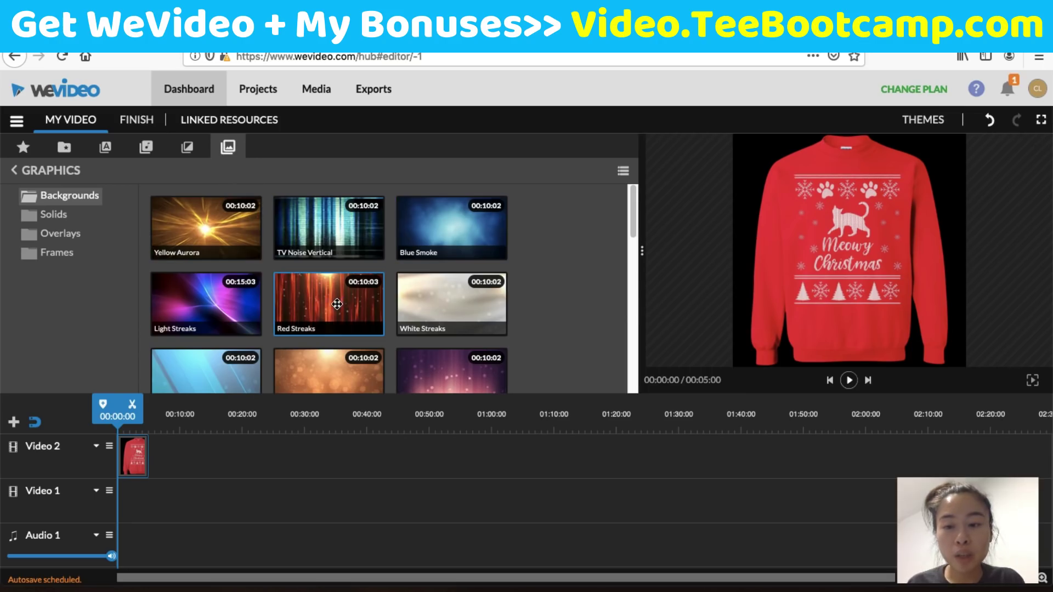
pyautogui.scroll(-3, 337, 300)
pyautogui.scroll(-1, 488, 317)
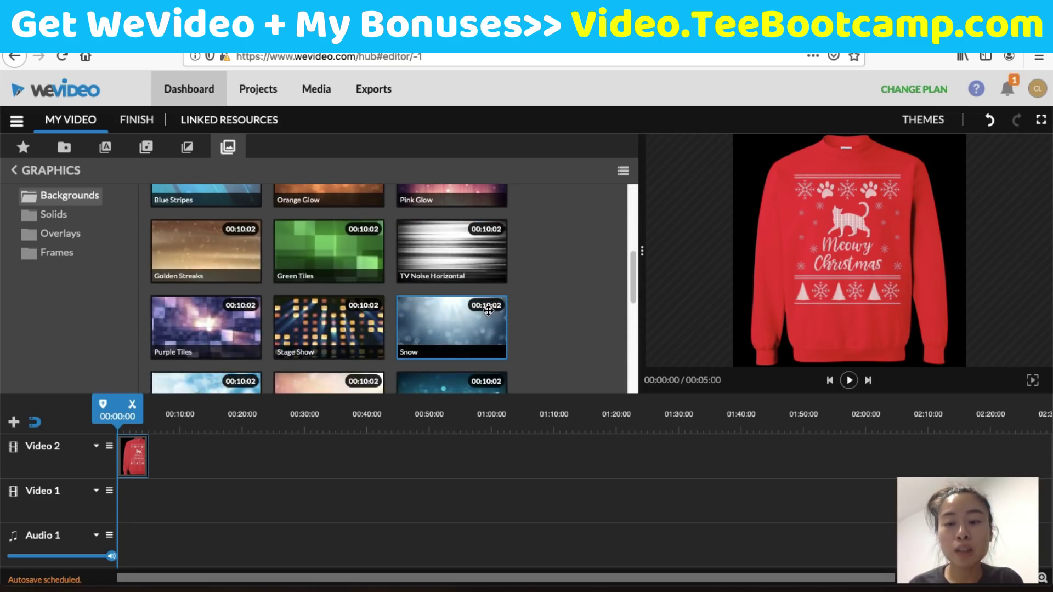
pyautogui.scroll(-5, 454, 306)
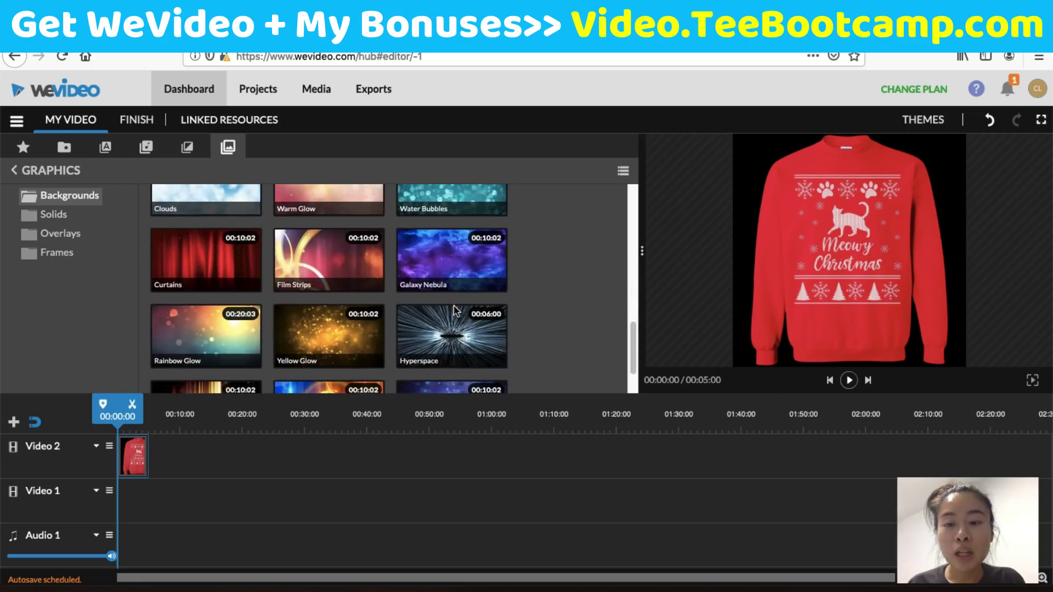
pyautogui.scroll(5, 455, 305)
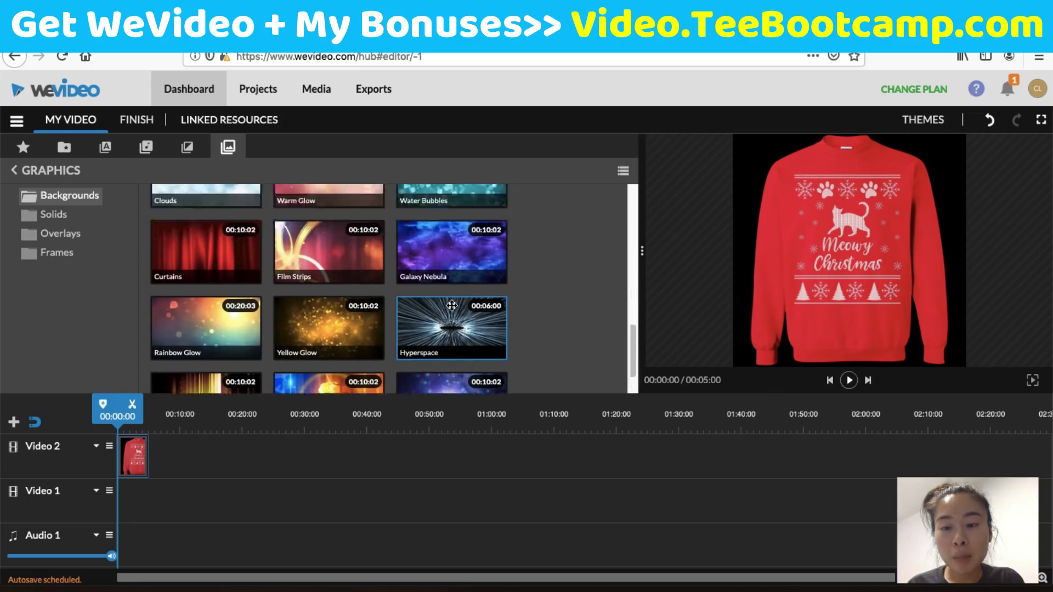
pyautogui.scroll(-4, 453, 309)
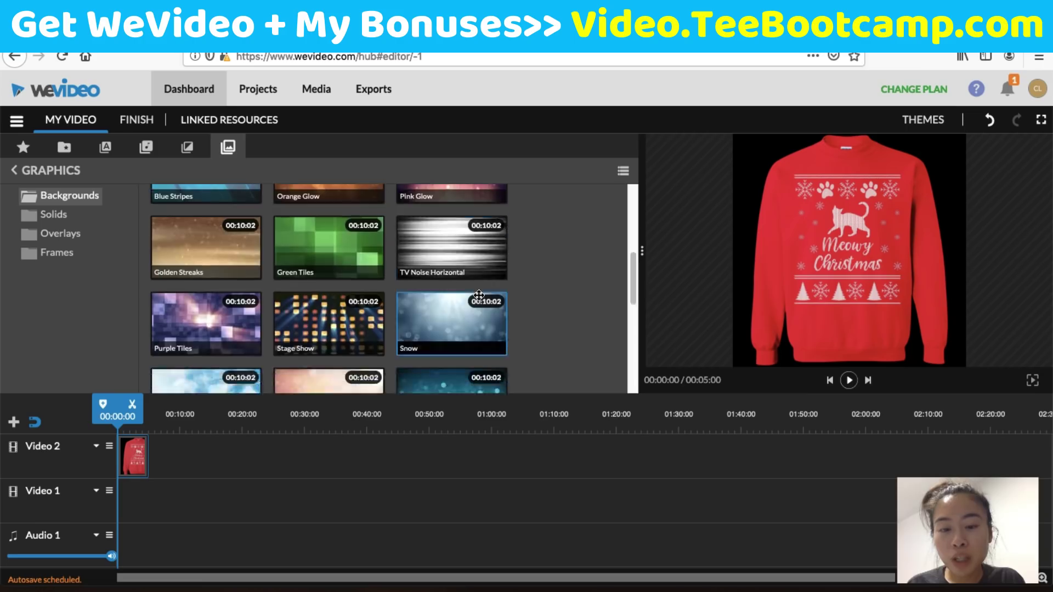
pyautogui.click(350, 357)
pyautogui.moveTo(350, 358); pyautogui.dragTo(150, 500)
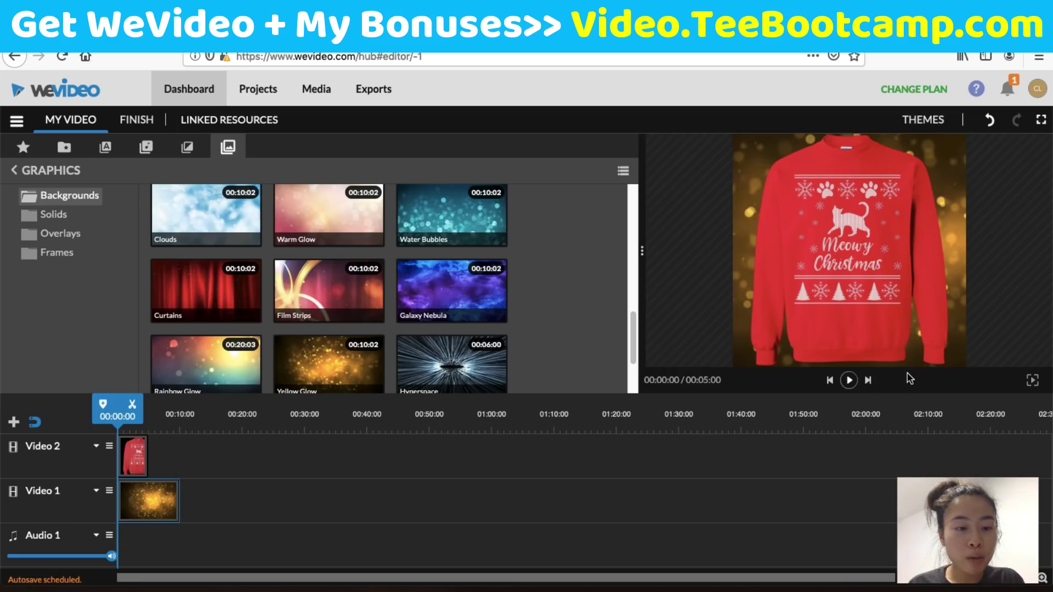
pyautogui.click(849, 380)
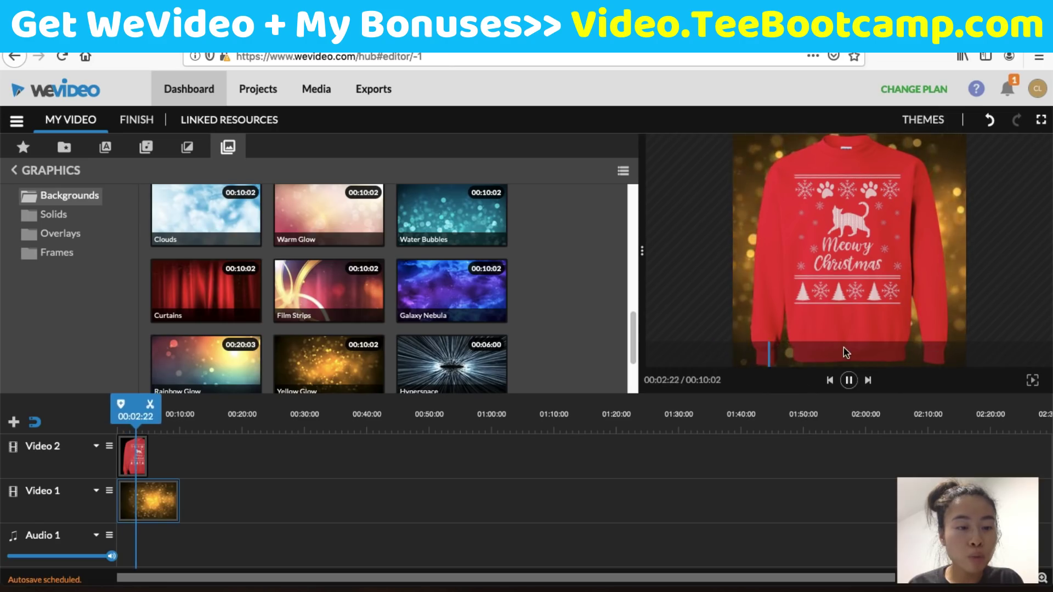
pyautogui.click(850, 380)
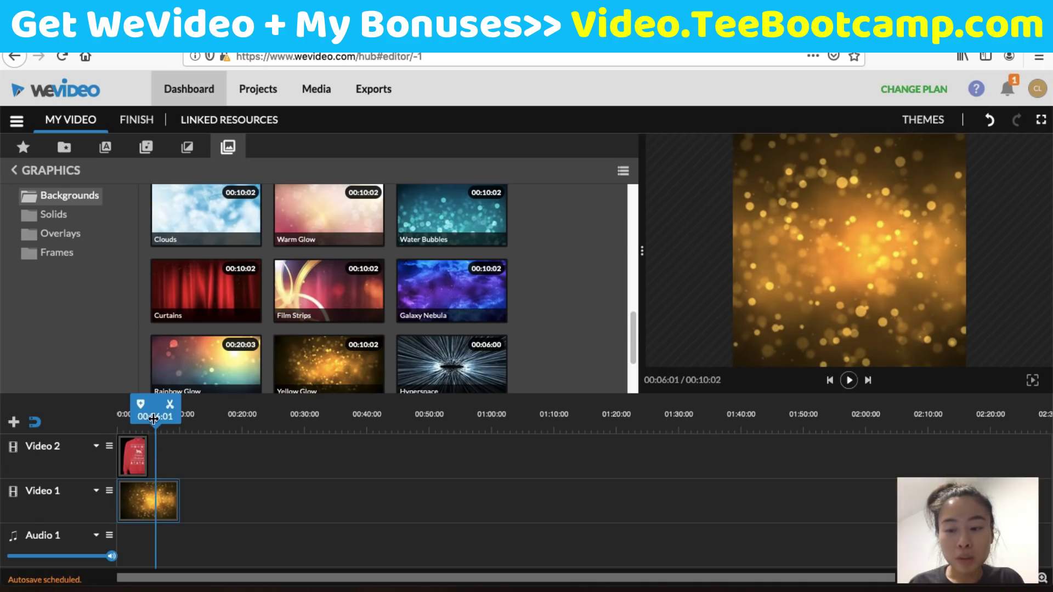
pyautogui.moveTo(155, 427); pyautogui.dragTo(91, 425)
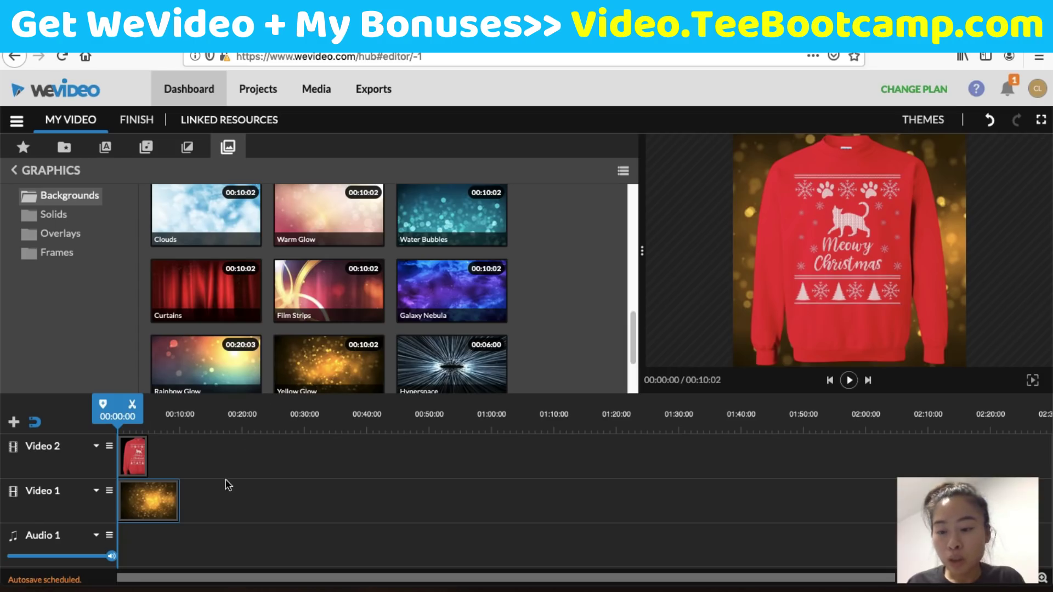
# Step: Set the sweater clip's Transform scale to 0.92 and save the change
pyautogui.click(860, 290)
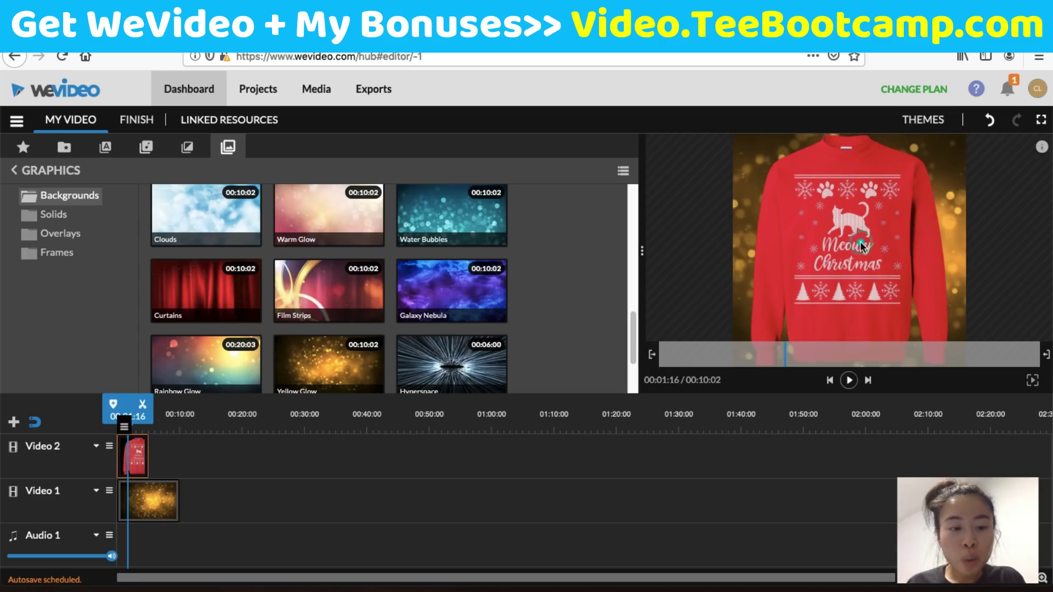
pyautogui.doubleClick(137, 450)
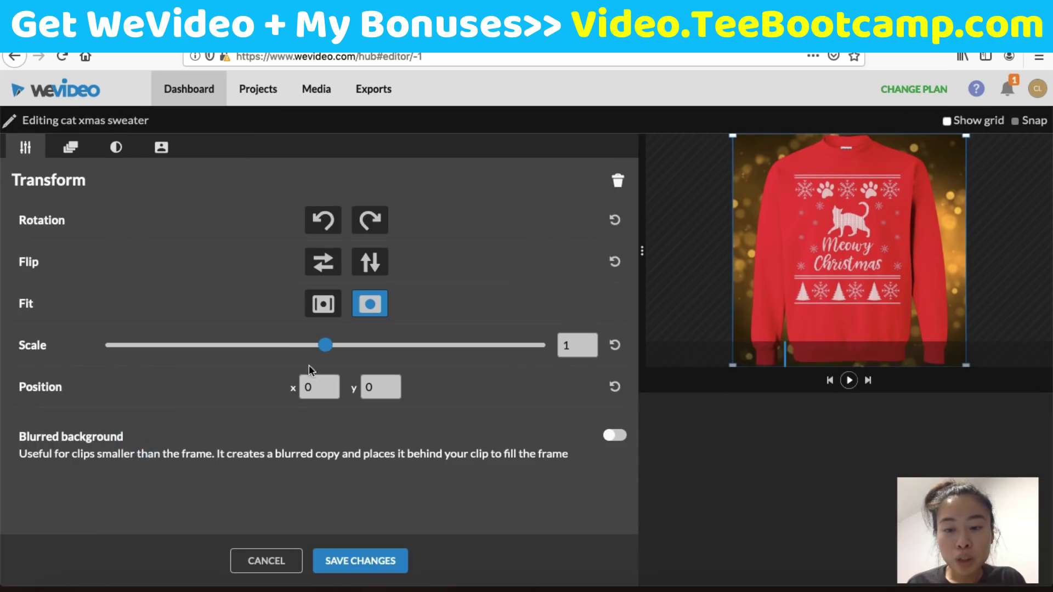
pyautogui.moveTo(327, 351)
pyautogui.mouseDown()
pyautogui.moveTo(376, 352)
pyautogui.moveTo(234, 353)
pyautogui.moveTo(328, 354)
pyautogui.mouseUp()
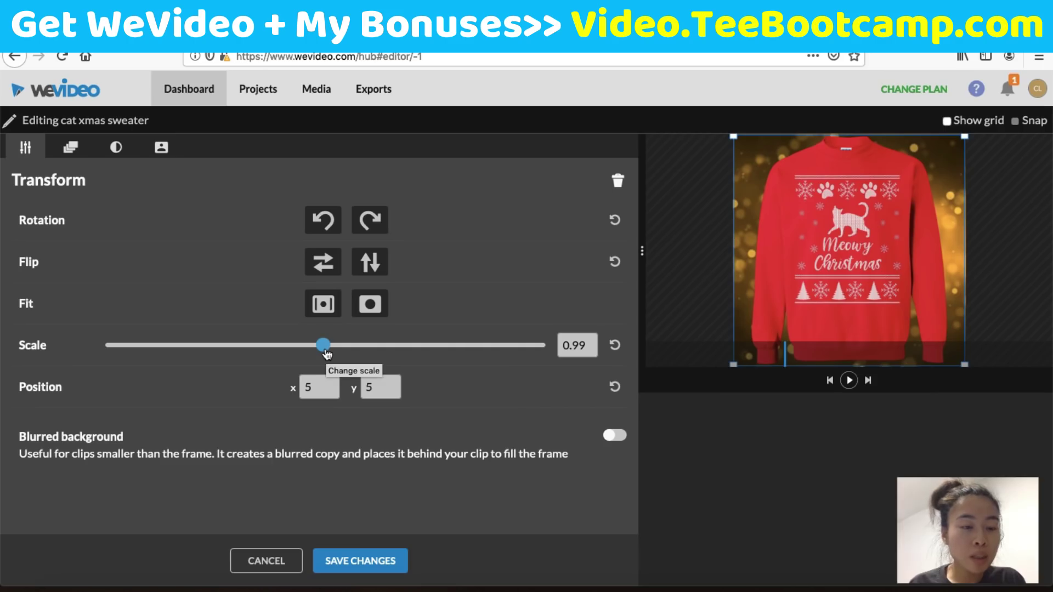
pyautogui.moveTo(327, 351)
pyautogui.mouseDown()
pyautogui.moveTo(300, 352)
pyautogui.moveTo(314, 360)
pyautogui.mouseUp()
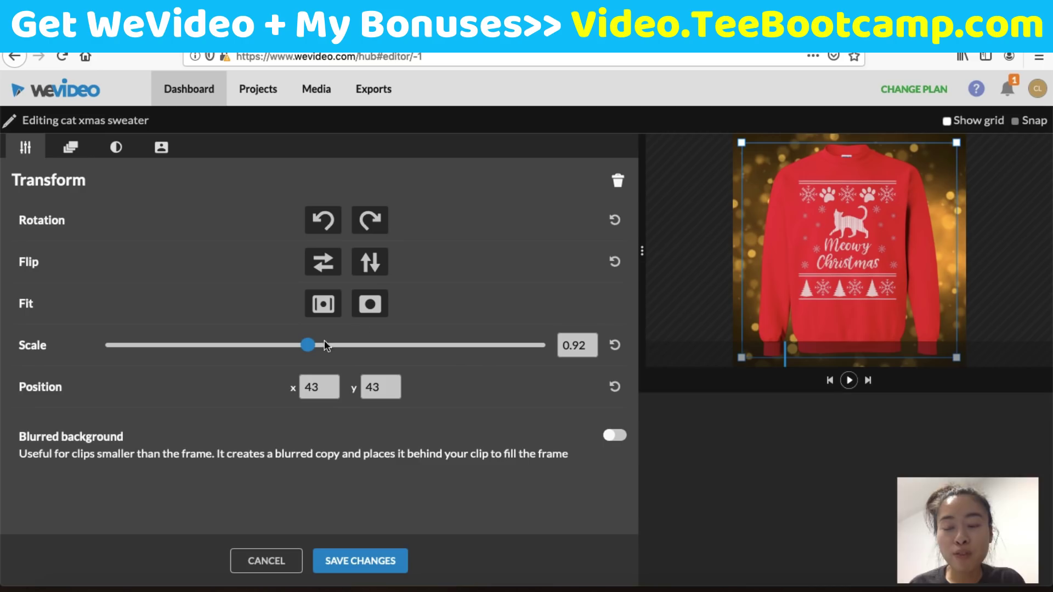
pyautogui.click(386, 555)
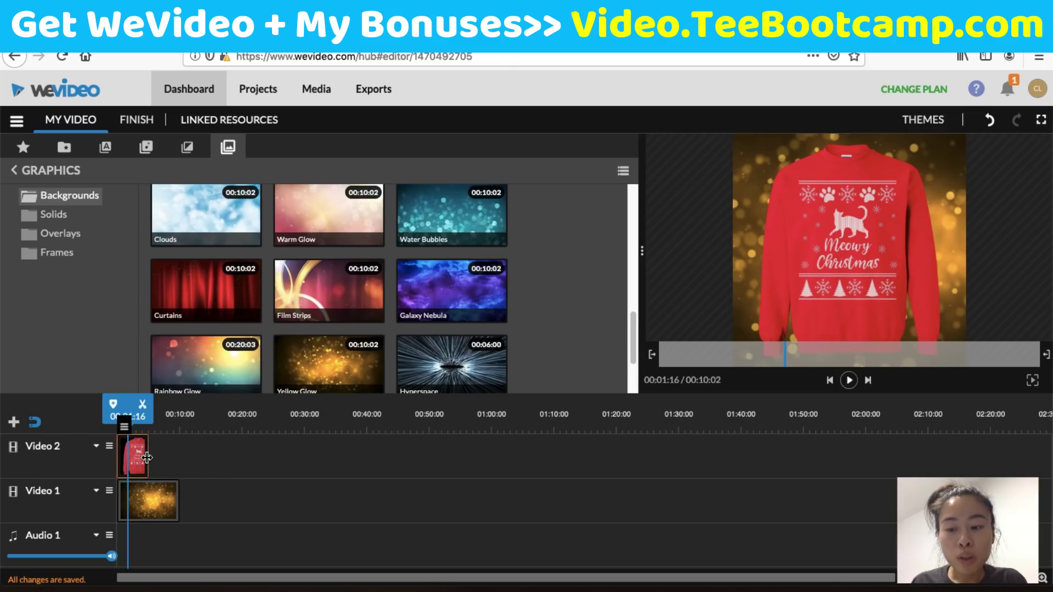
pyautogui.moveTo(147, 457); pyautogui.dragTo(174, 465)
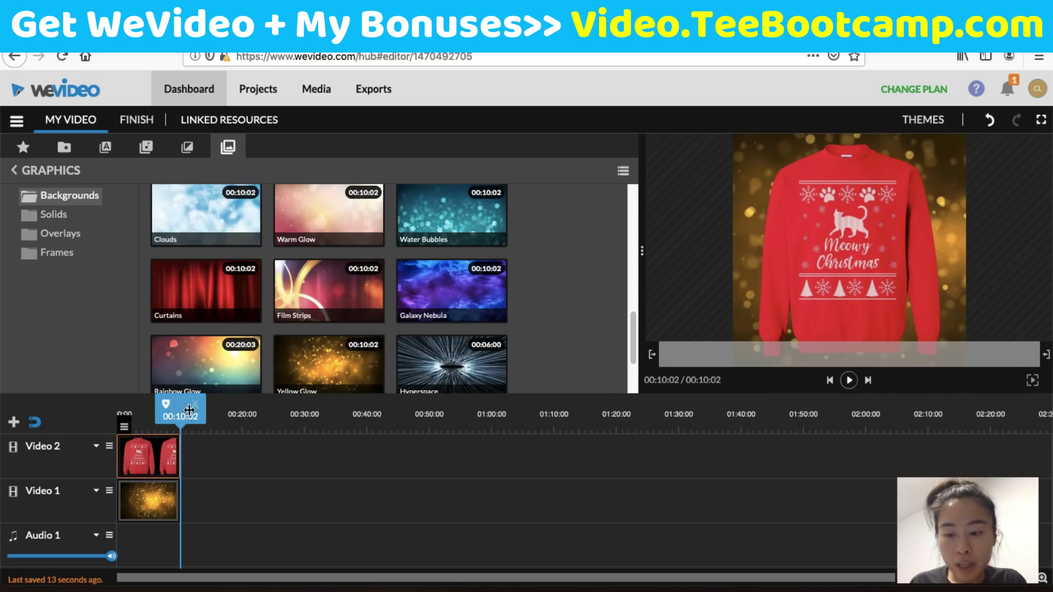
pyautogui.moveTo(189, 410); pyautogui.dragTo(117, 412)
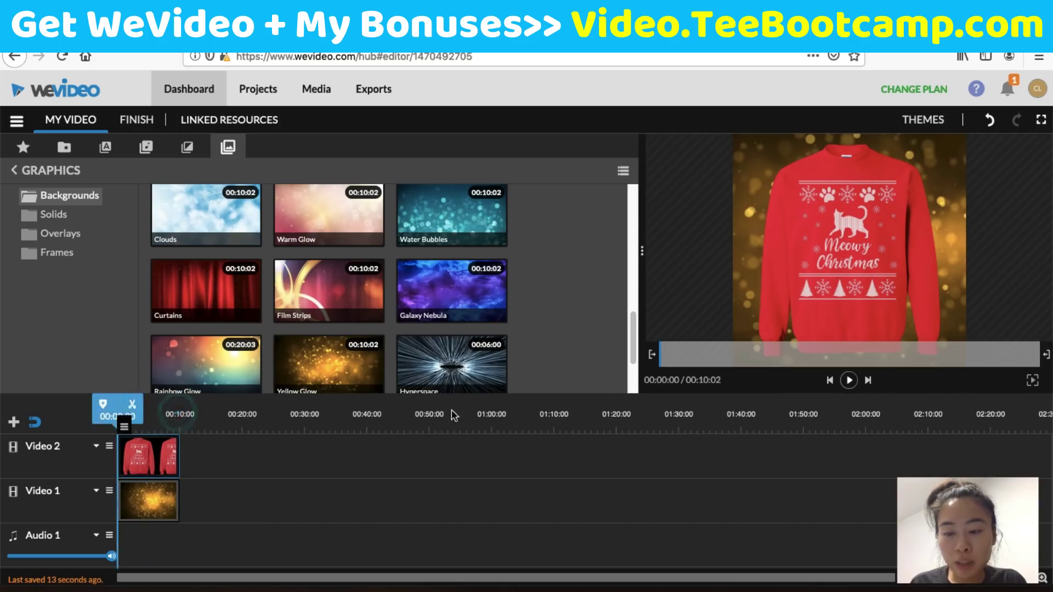
pyautogui.click(849, 380)
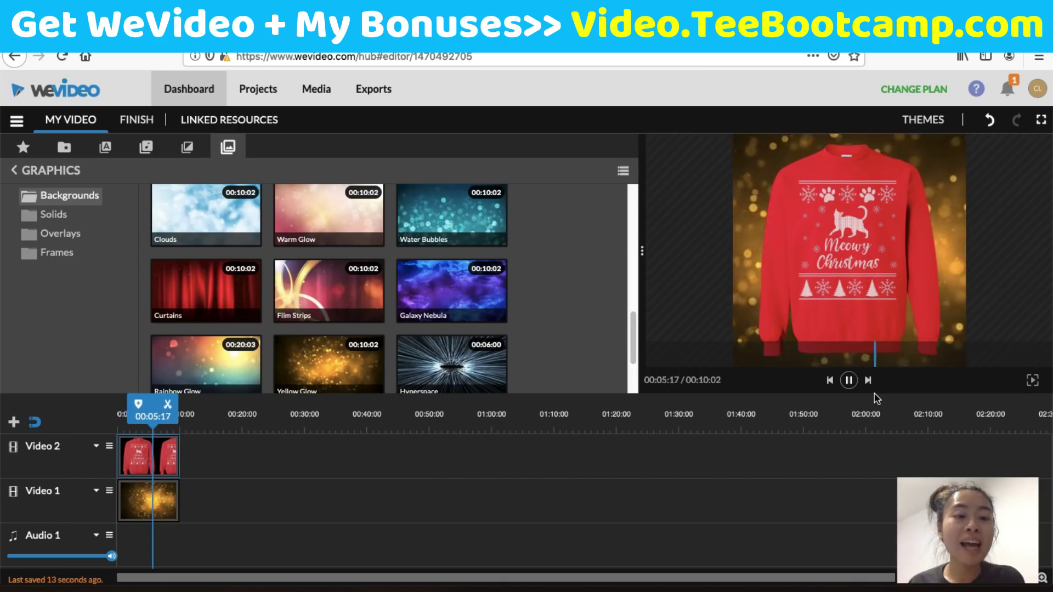
# Step: Pause playback and browse the Motion title templates like Line wipe, Stack and Swing
pyautogui.click(848, 384)
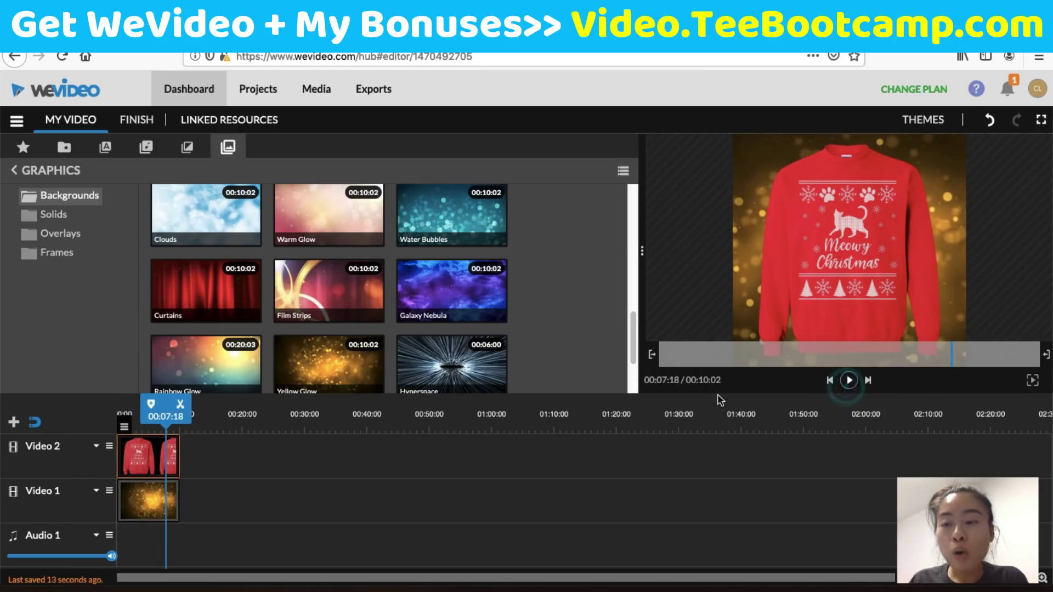
pyautogui.click(111, 154)
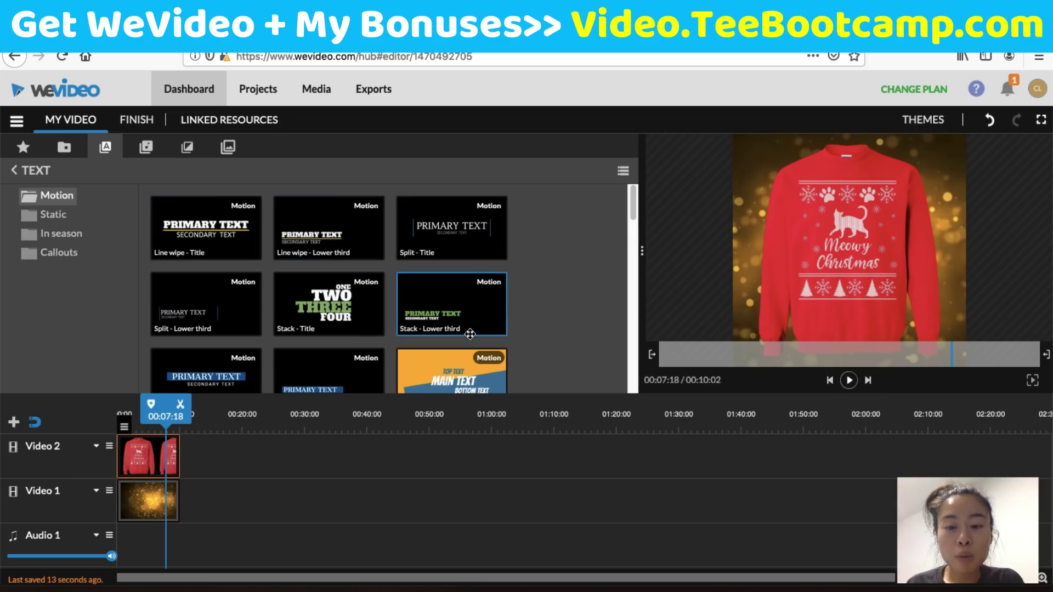
pyautogui.scroll(-10, 470, 334)
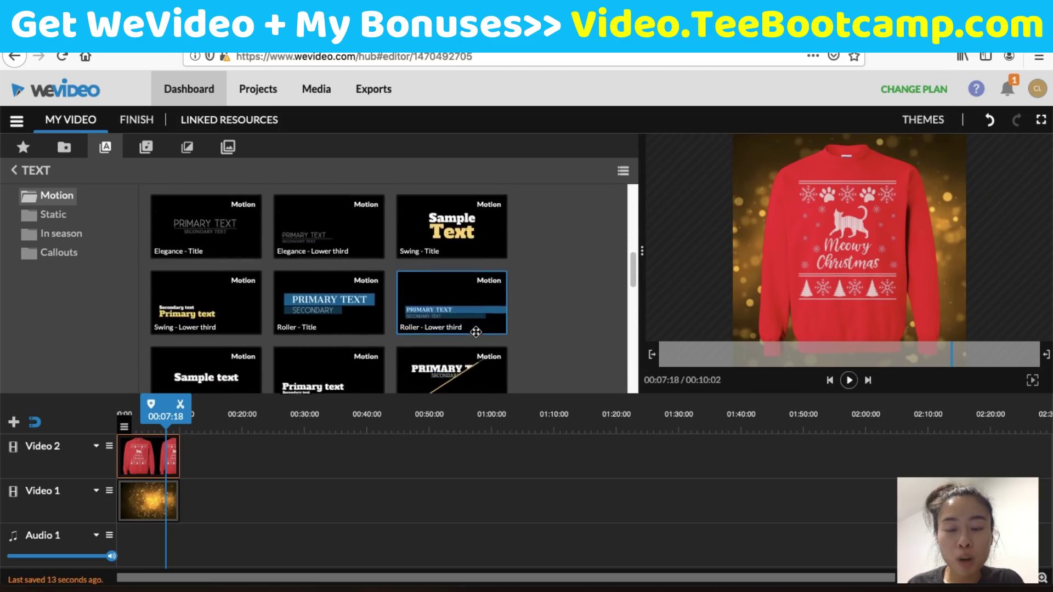
pyautogui.scroll(10, 476, 332)
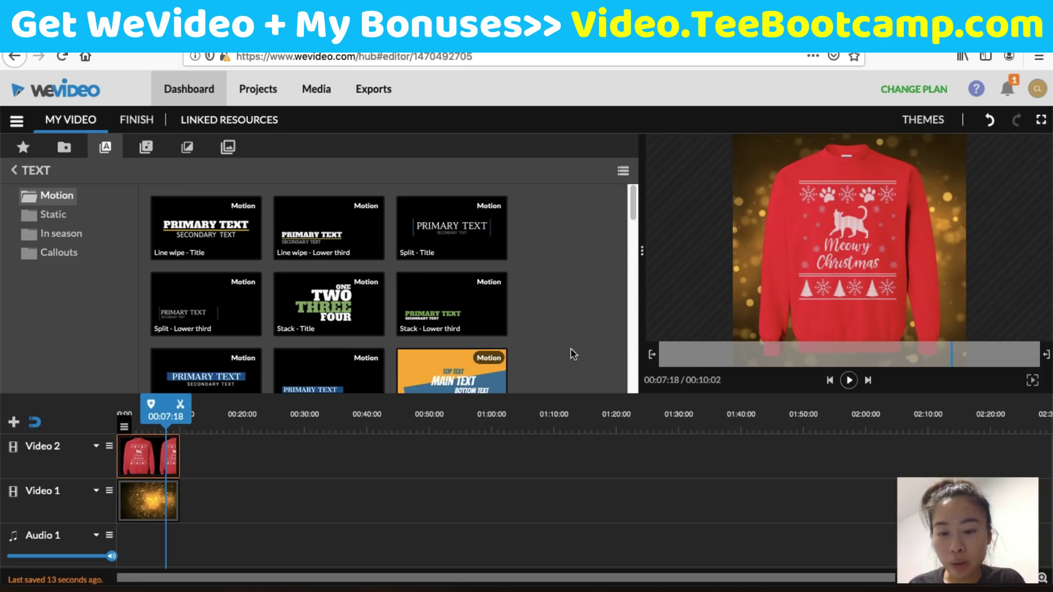
# Step: Add a Video 3 track with a Stack - Lower third title at 0:00 and open its text properties
pyautogui.click(15, 422)
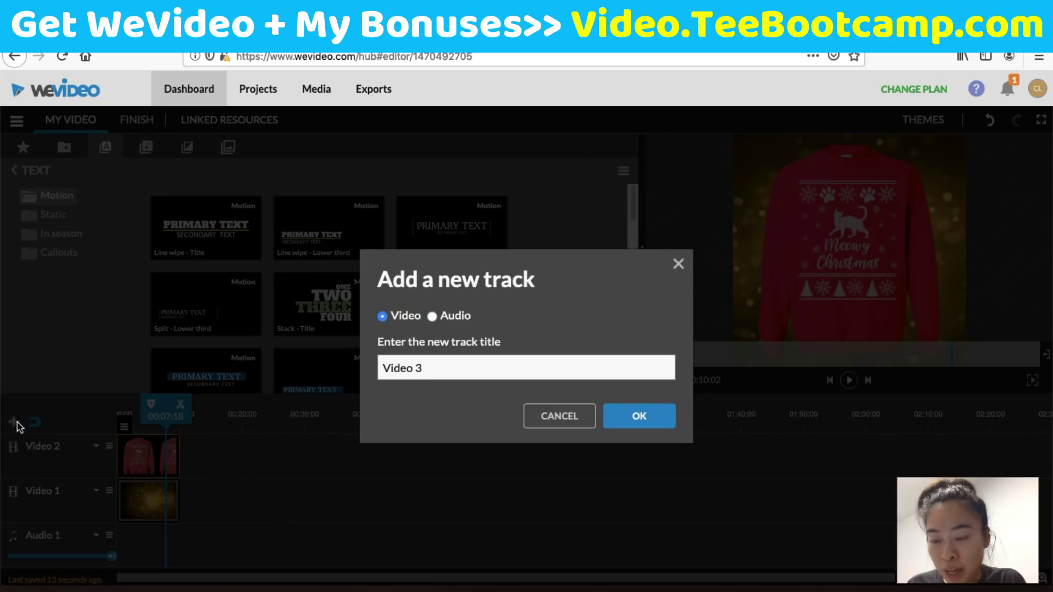
pyautogui.click(631, 416)
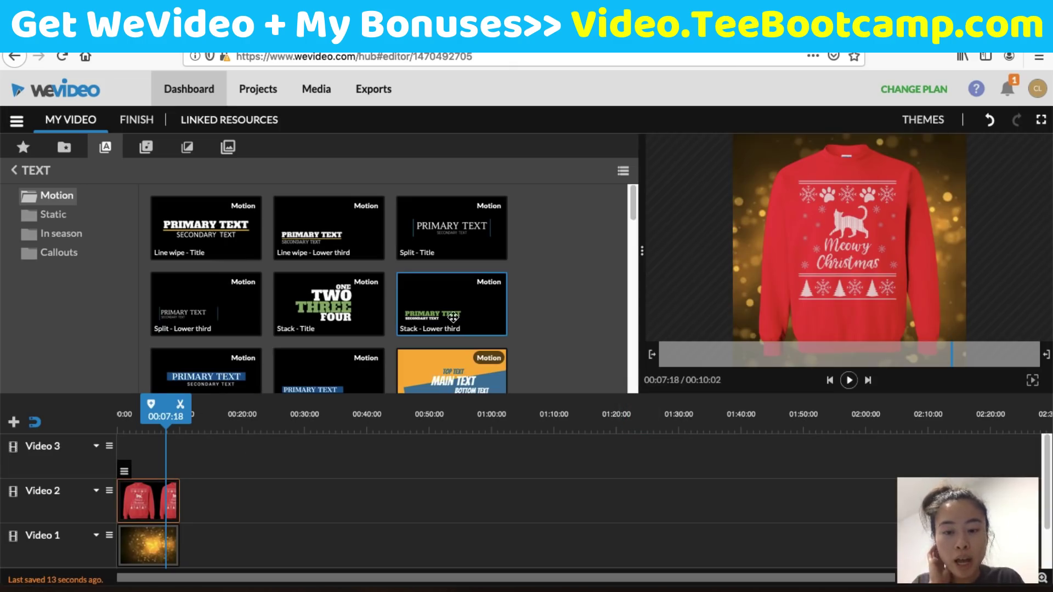
pyautogui.moveTo(457, 308); pyautogui.dragTo(131, 464)
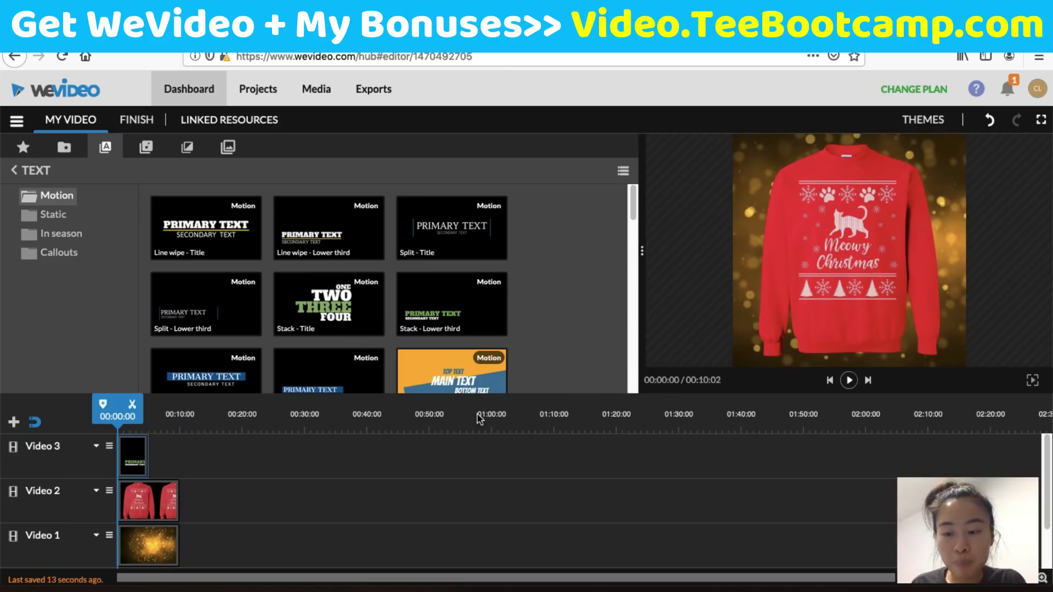
pyautogui.doubleClick(134, 465)
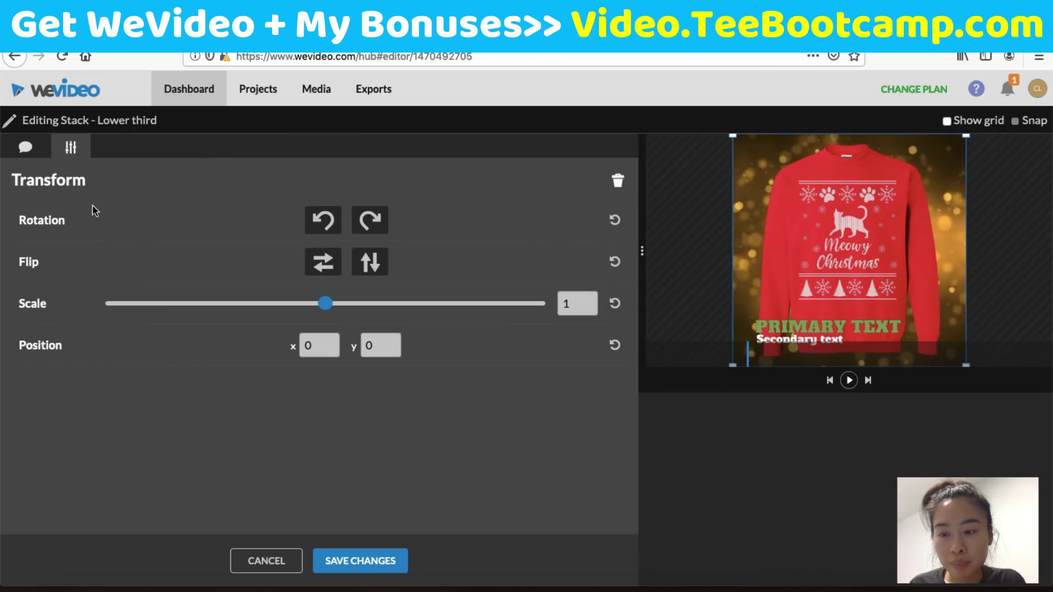
pyautogui.click(17, 149)
pyautogui.click(132, 297)
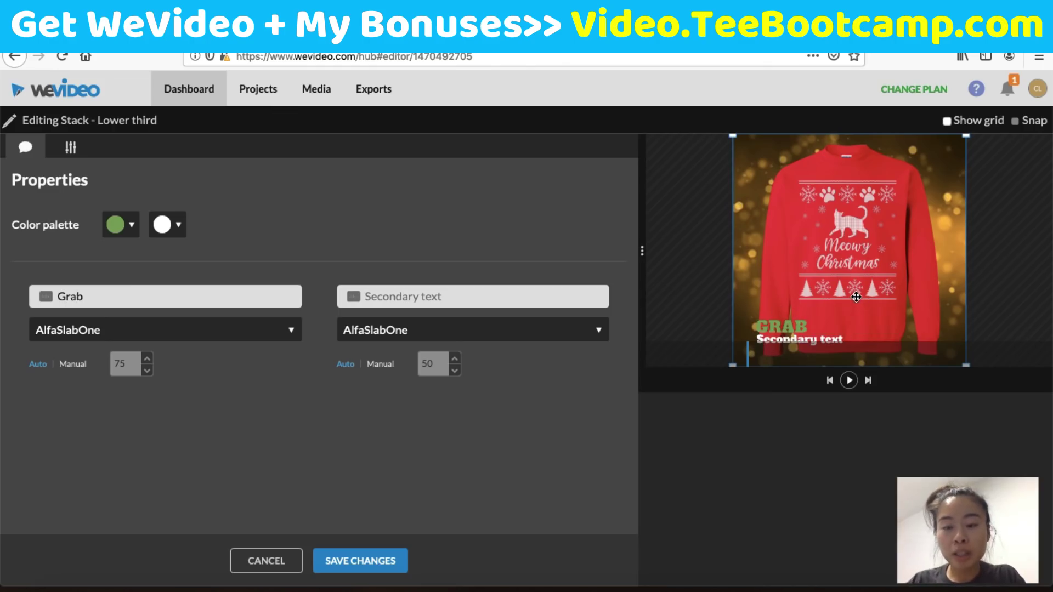
# Step: Set the title's primary text to 'Grab Yours Now!' and secondary text to 'Limited Time Only!'
pyautogui.write('s Now!')
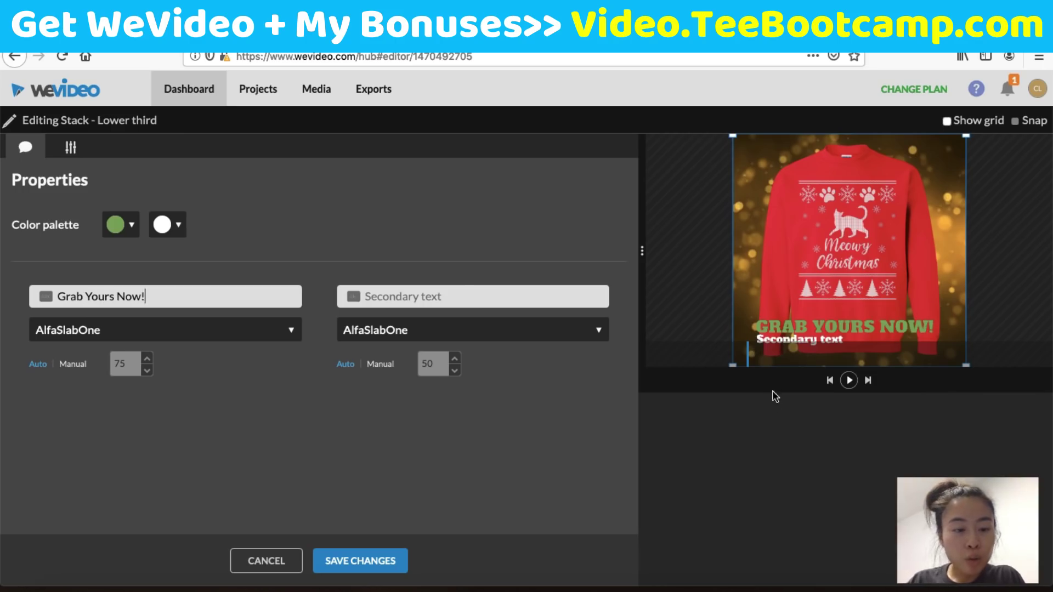
pyautogui.click(446, 297)
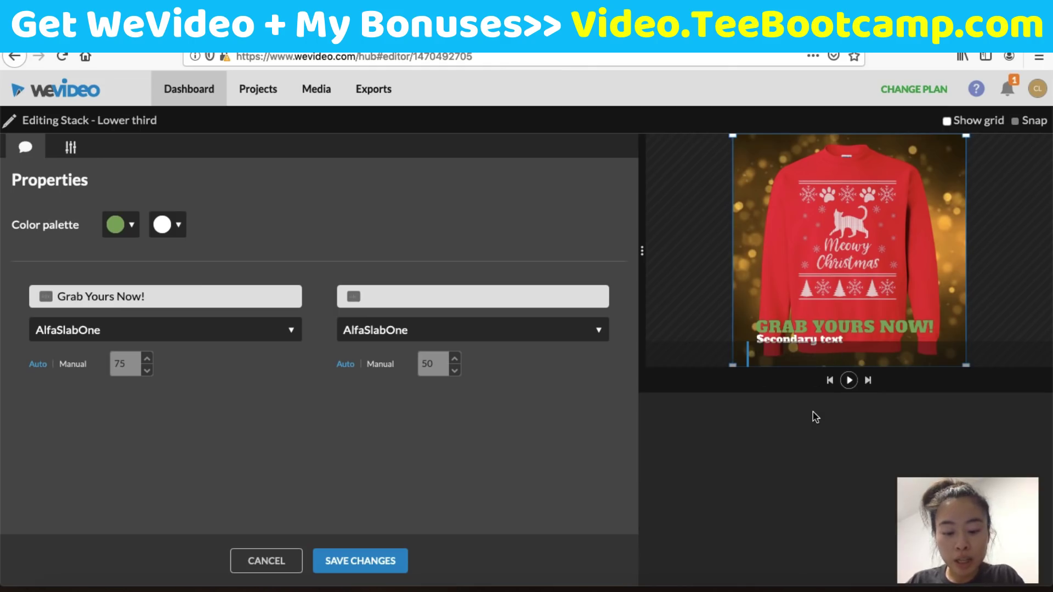
pyautogui.write('Limited Time Only!')
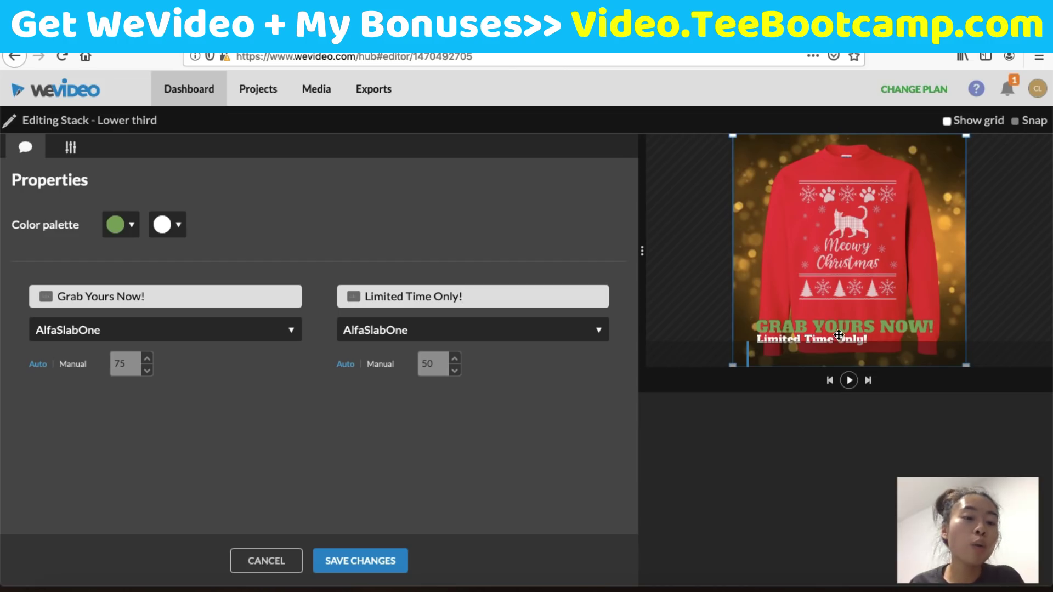
# Step: Save the title and extend its Video 3 clip to end at 00:10:02
pyautogui.click(364, 559)
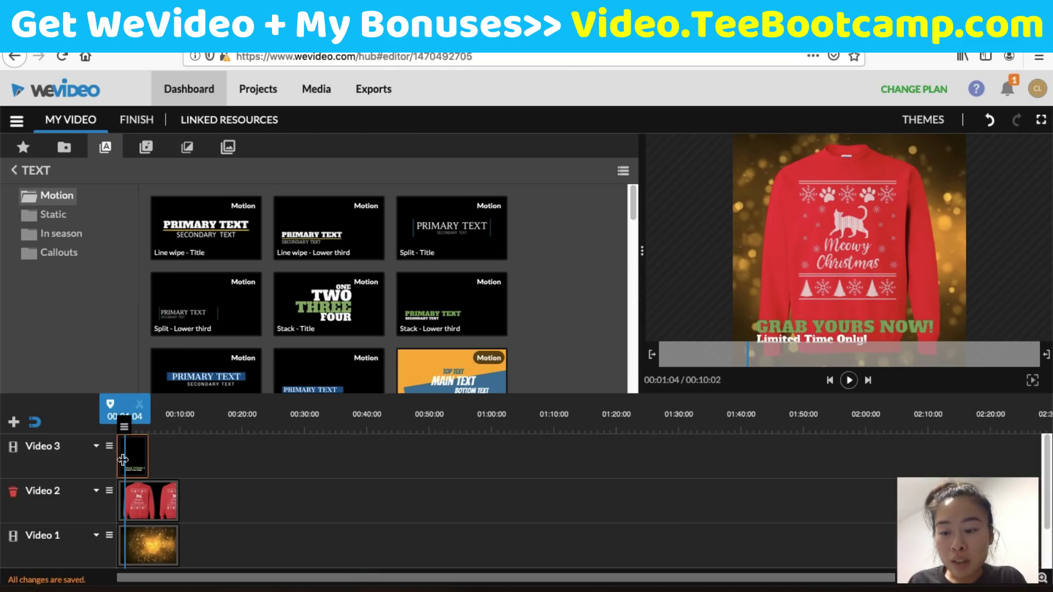
pyautogui.scroll(-1, 140, 494)
pyautogui.scroll(1, 142, 495)
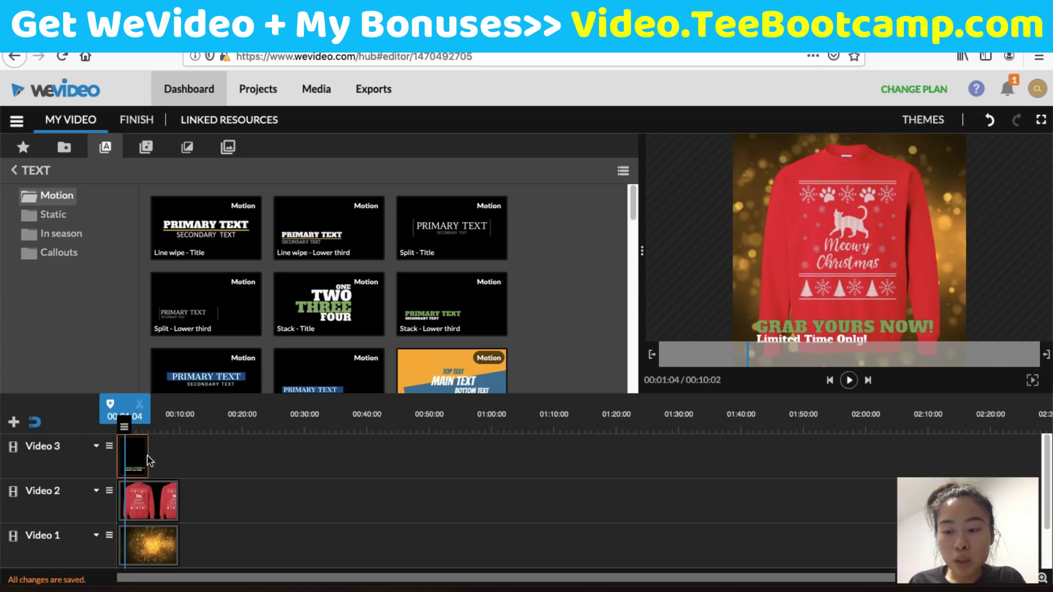
pyautogui.click(147, 455)
pyautogui.moveTo(146, 455); pyautogui.dragTo(179, 456)
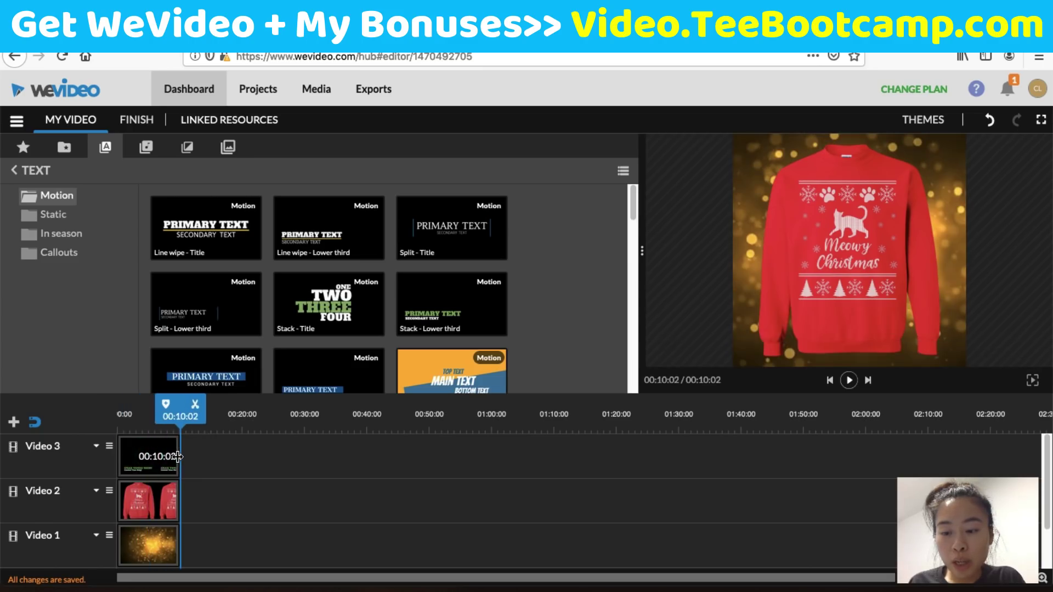
pyautogui.click(178, 539)
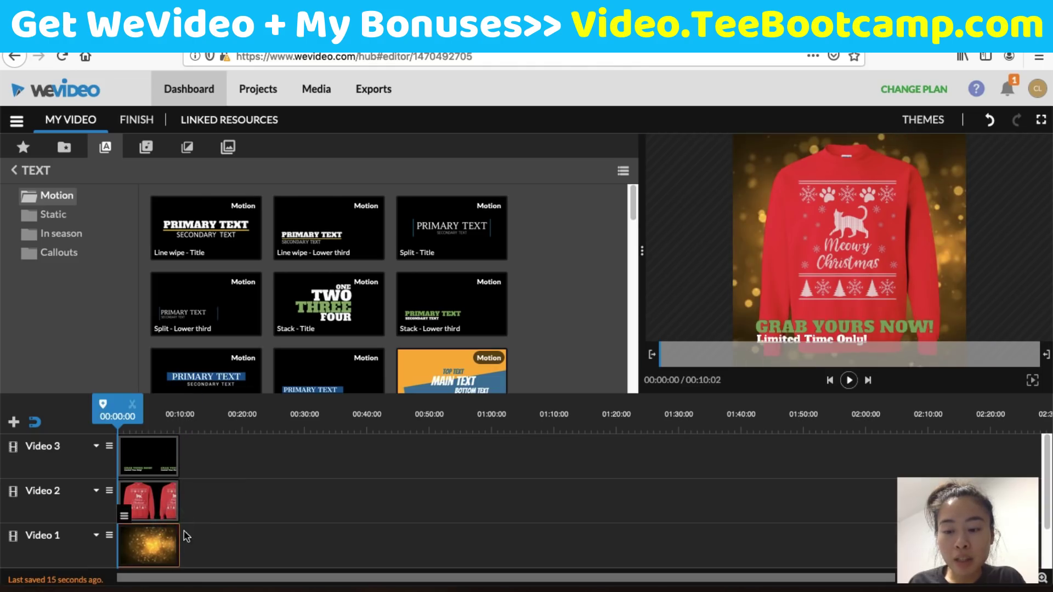
pyautogui.click(209, 523)
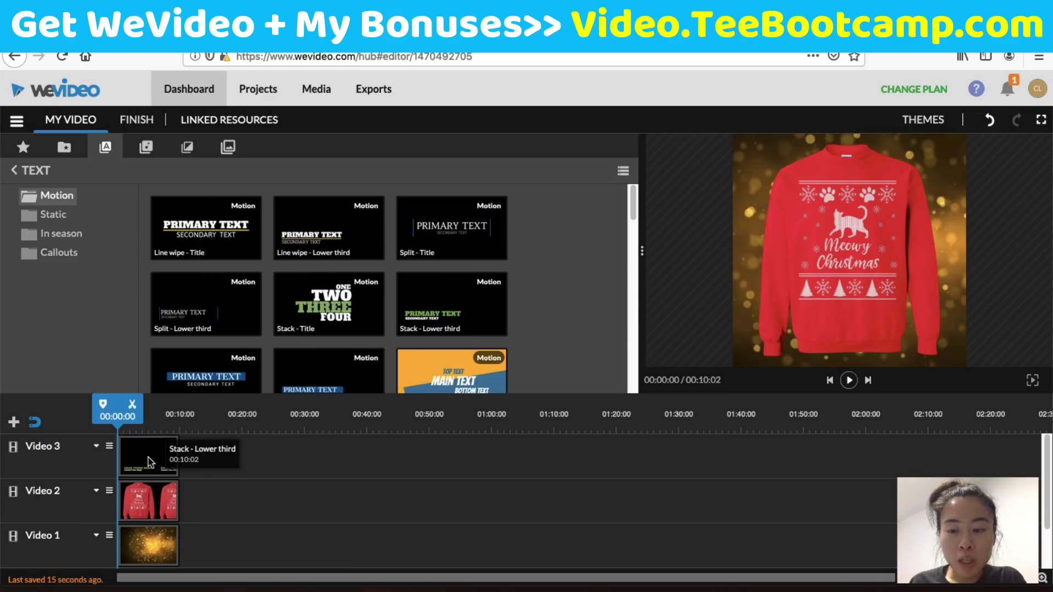
# Step: Play the promo preview from the start, then stop it
pyautogui.click(849, 380)
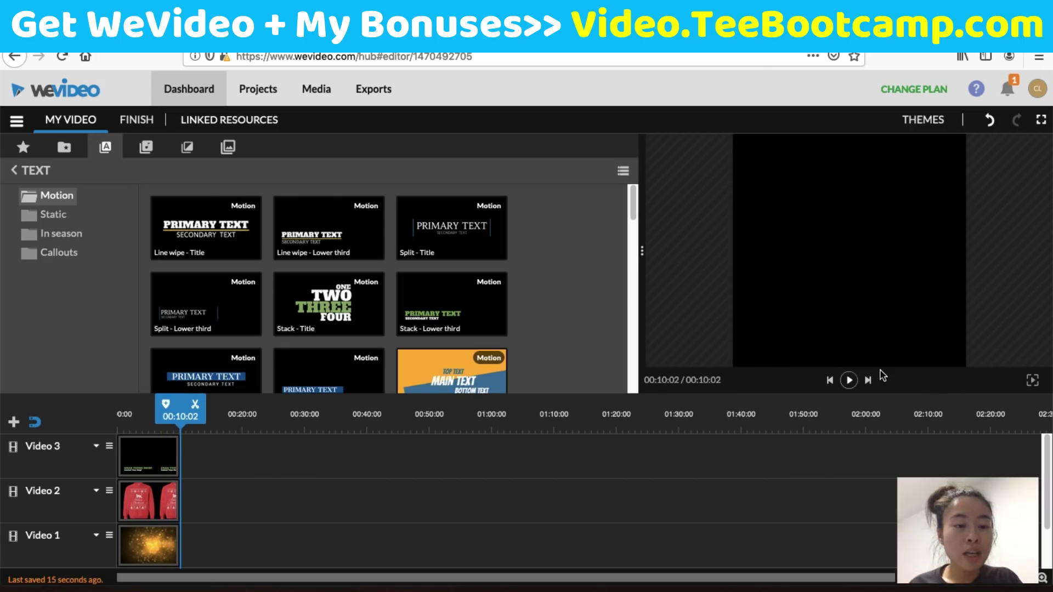
pyautogui.click(848, 380)
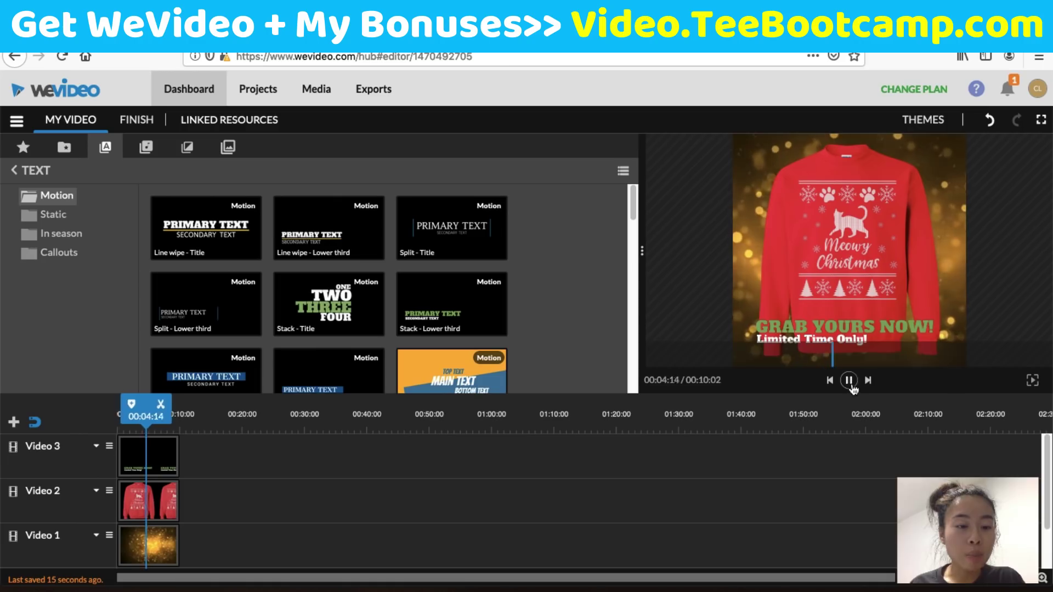
pyautogui.click(853, 387)
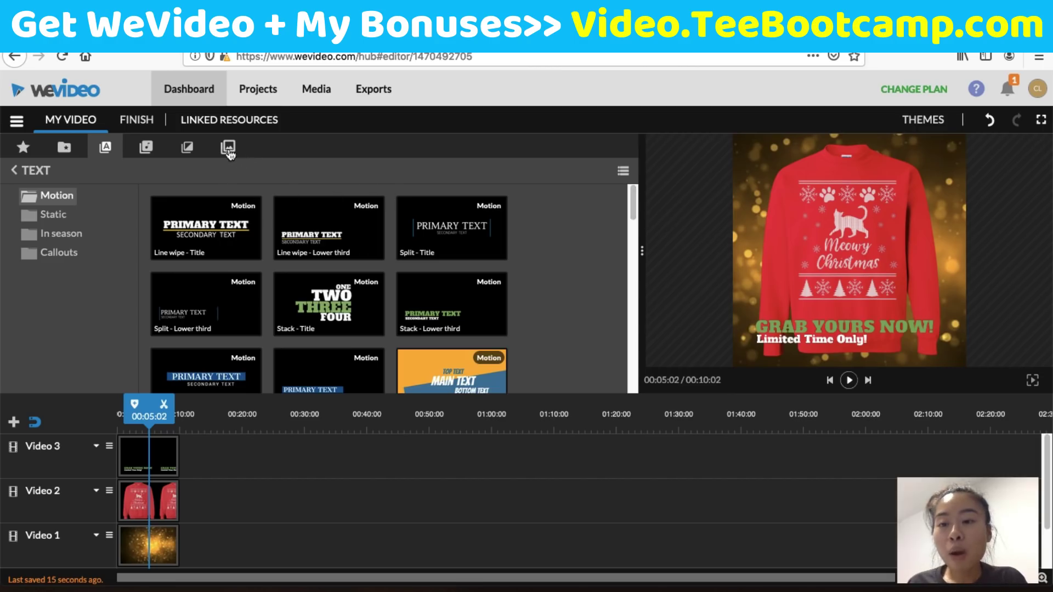
# Step: Add Happy Go Ukulele to Audio 1 and trim it from 1:09:24 to end at 10:02
pyautogui.click(146, 147)
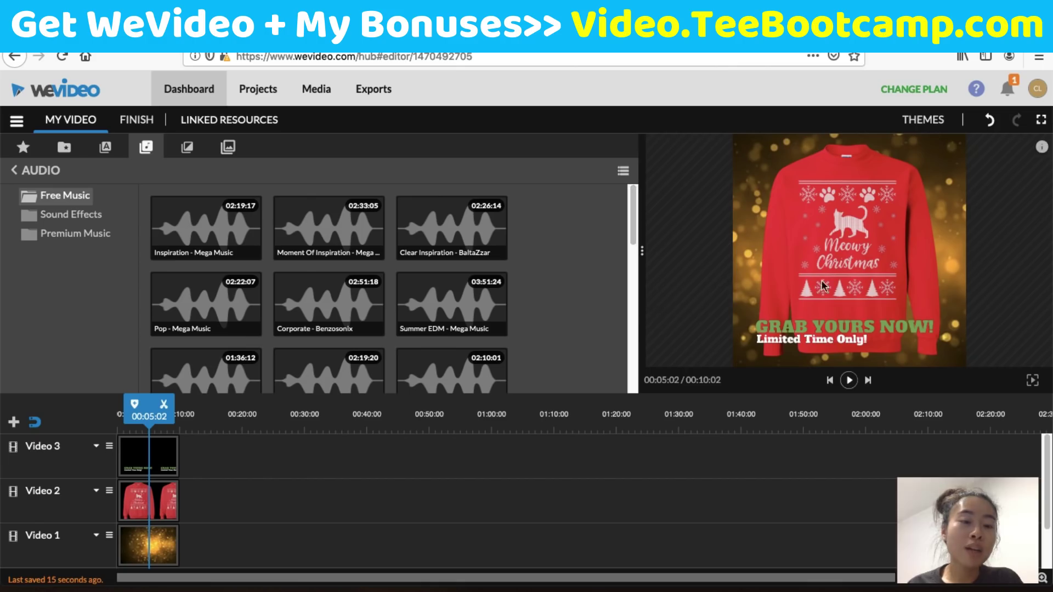
pyautogui.scroll(-8, 388, 302)
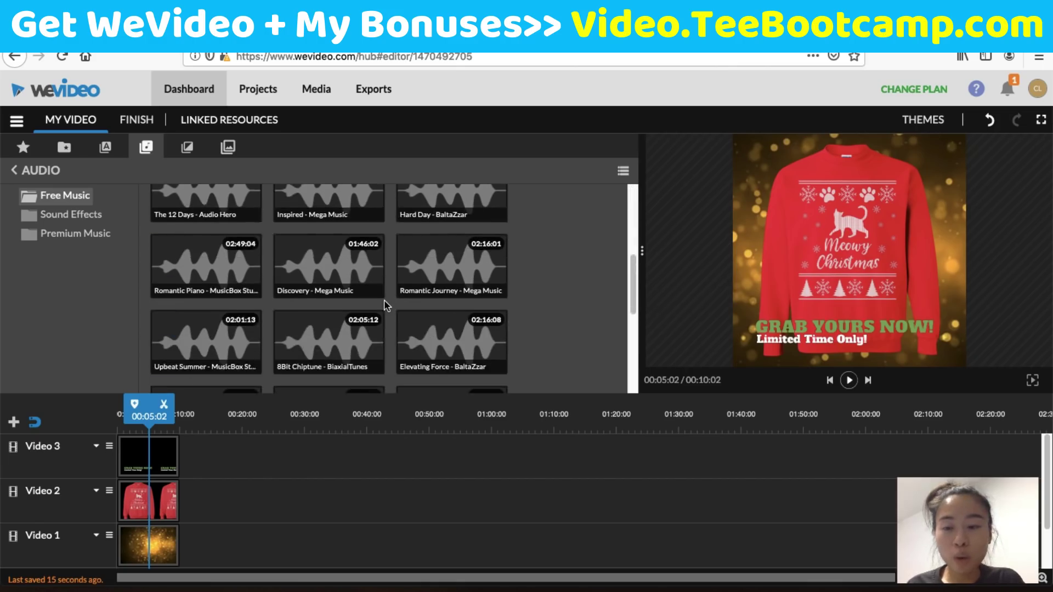
pyautogui.scroll(6, 386, 299)
pyautogui.scroll(-2, 348, 265)
pyautogui.scroll(-4, 342, 287)
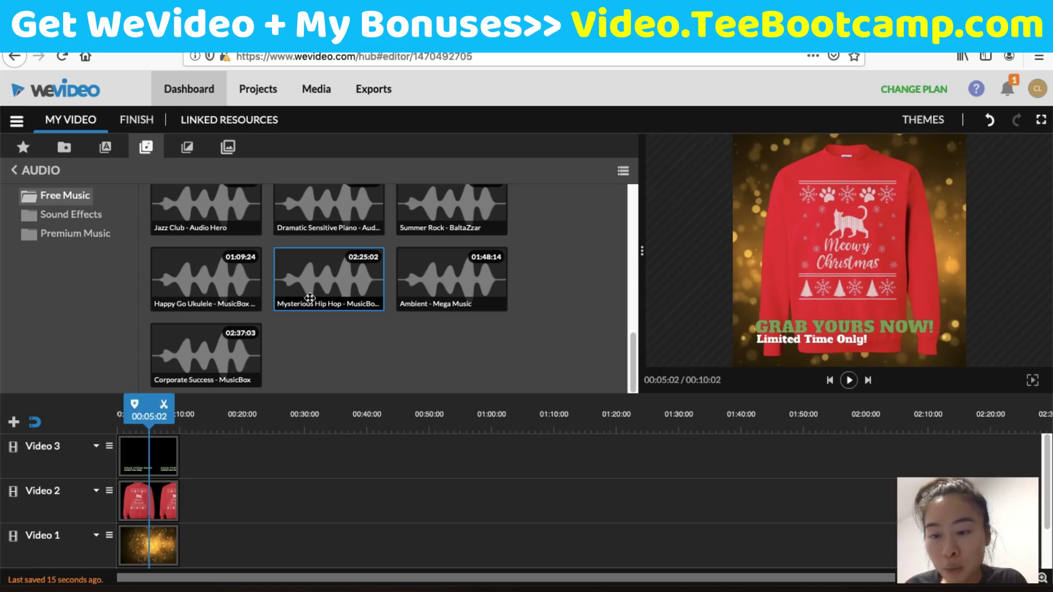
pyautogui.scroll(-1, 236, 480)
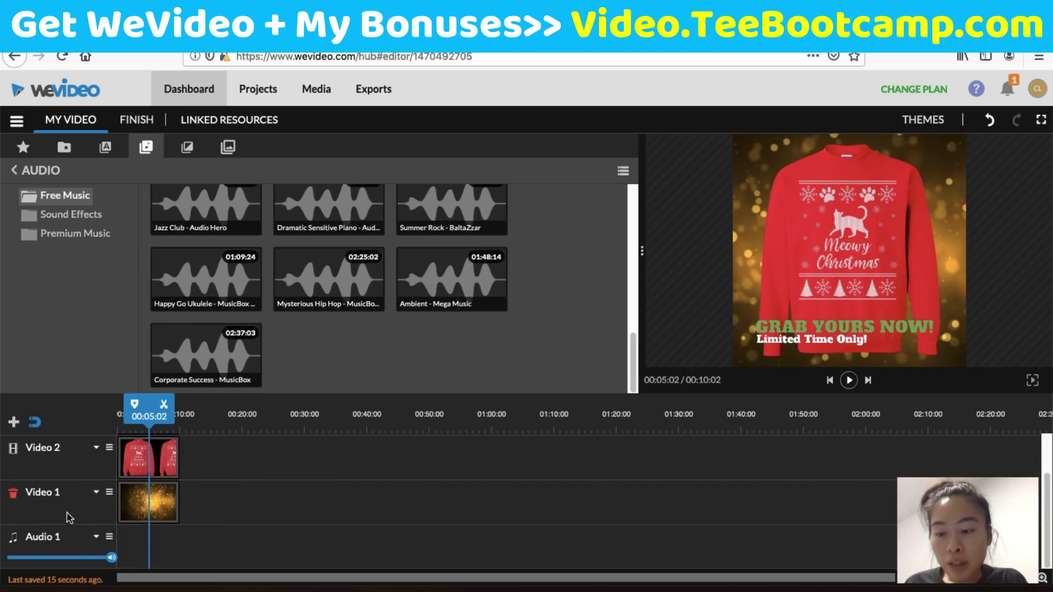
pyautogui.scroll(1, 46, 500)
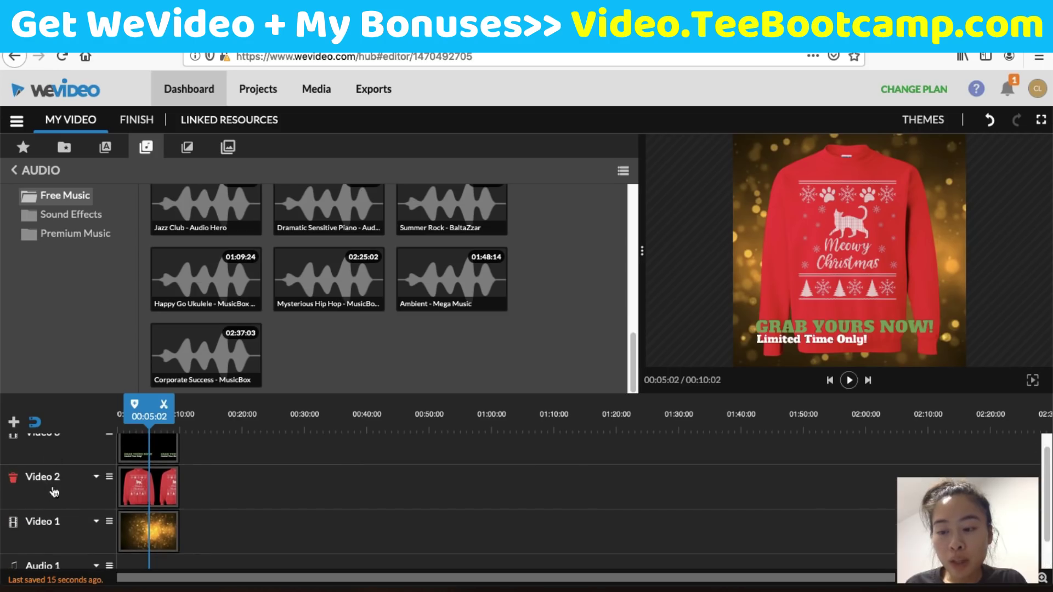
pyautogui.scroll(1, 52, 475)
pyautogui.scroll(-1, 69, 496)
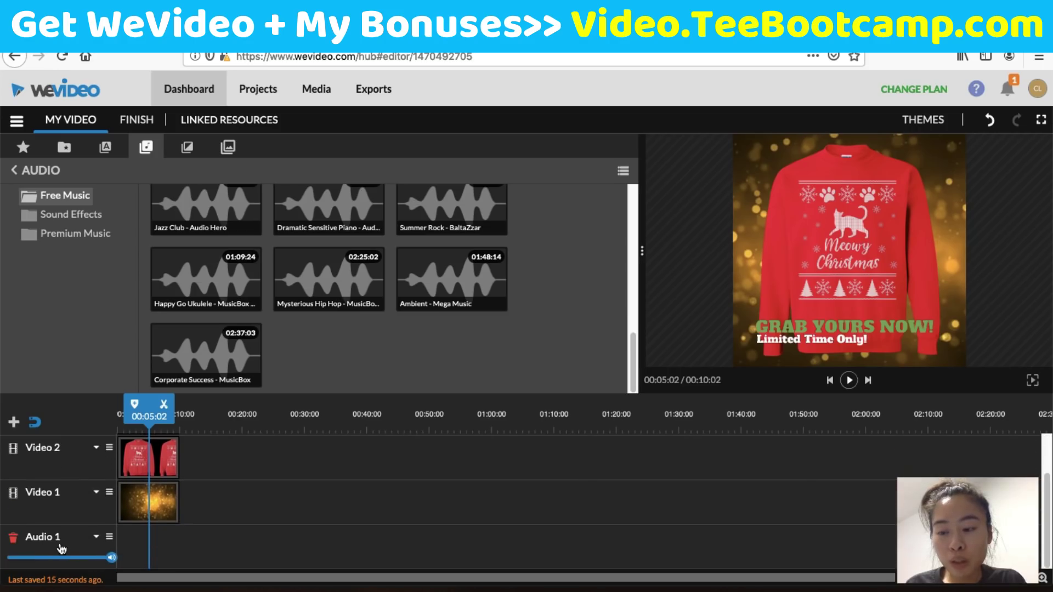
pyautogui.moveTo(239, 280); pyautogui.dragTo(148, 559)
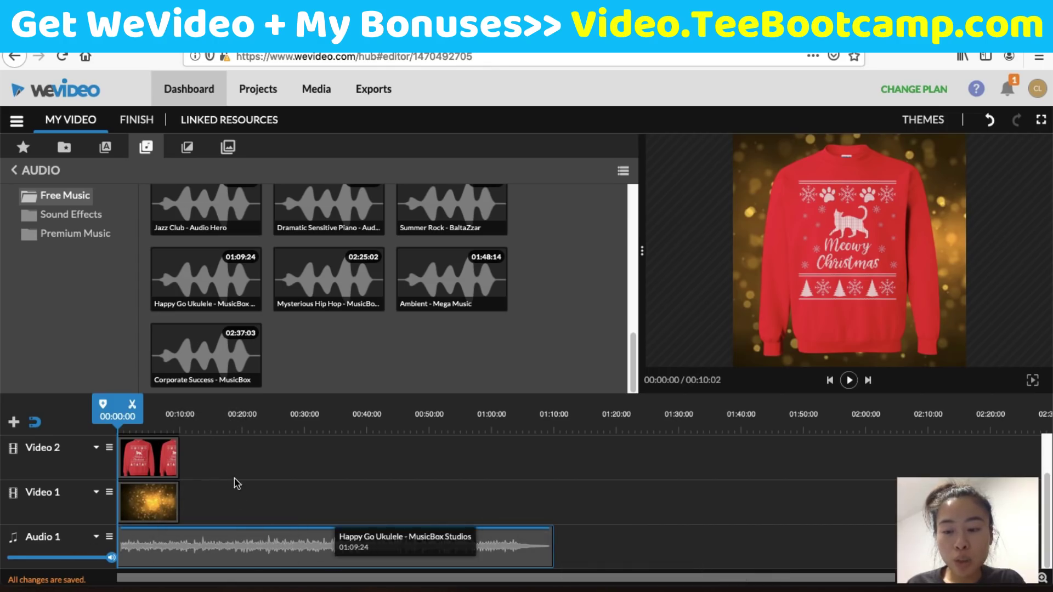
pyautogui.moveTo(116, 421); pyautogui.dragTo(176, 418)
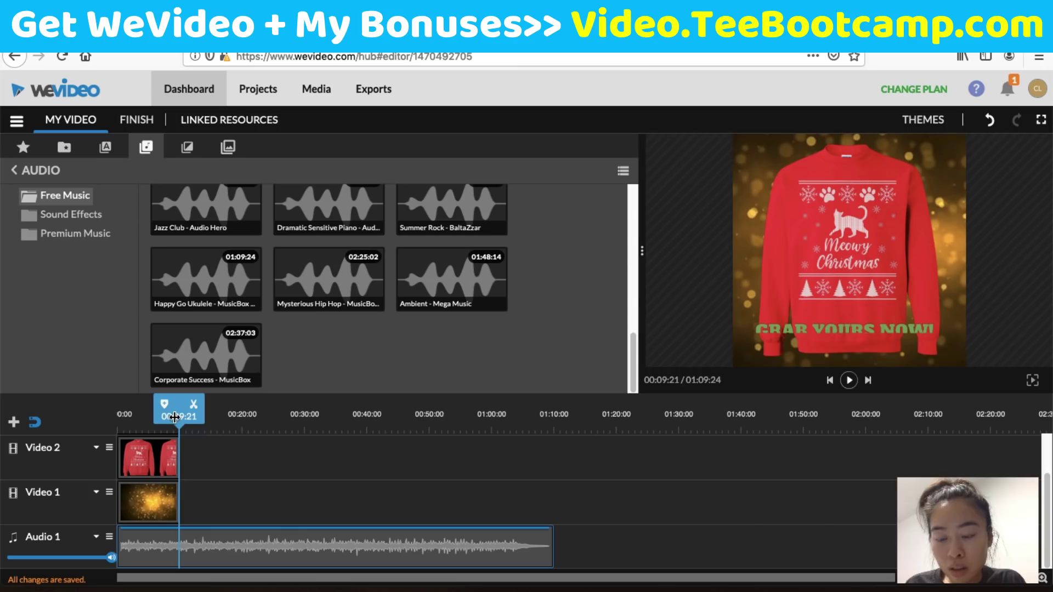
pyautogui.moveTo(553, 545); pyautogui.dragTo(176, 529)
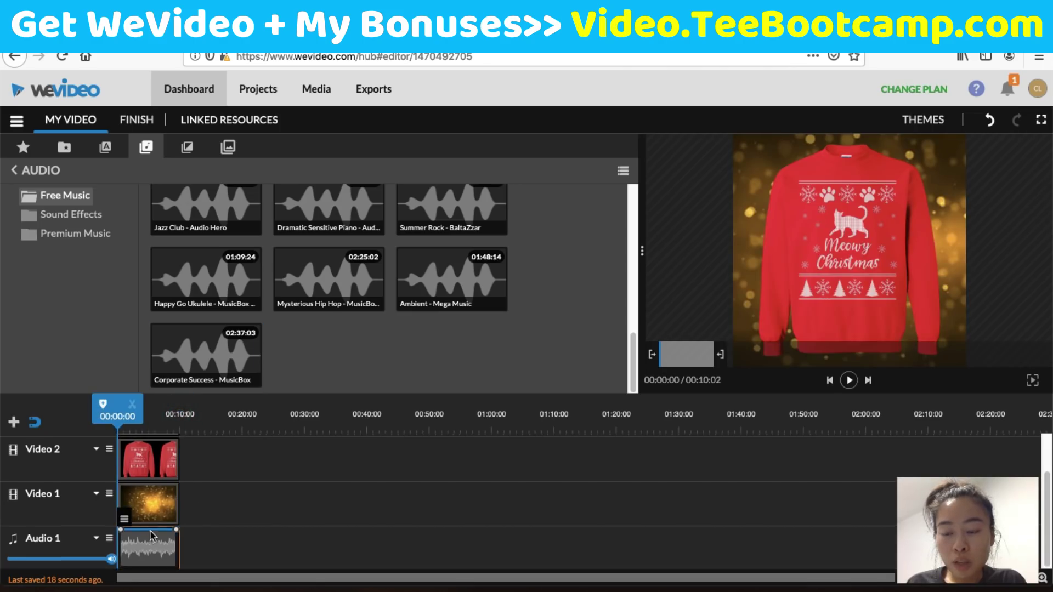
pyautogui.scroll(2, 150, 527)
pyautogui.scroll(-2, 159, 518)
pyautogui.scroll(1, 170, 513)
pyautogui.scroll(2, 176, 512)
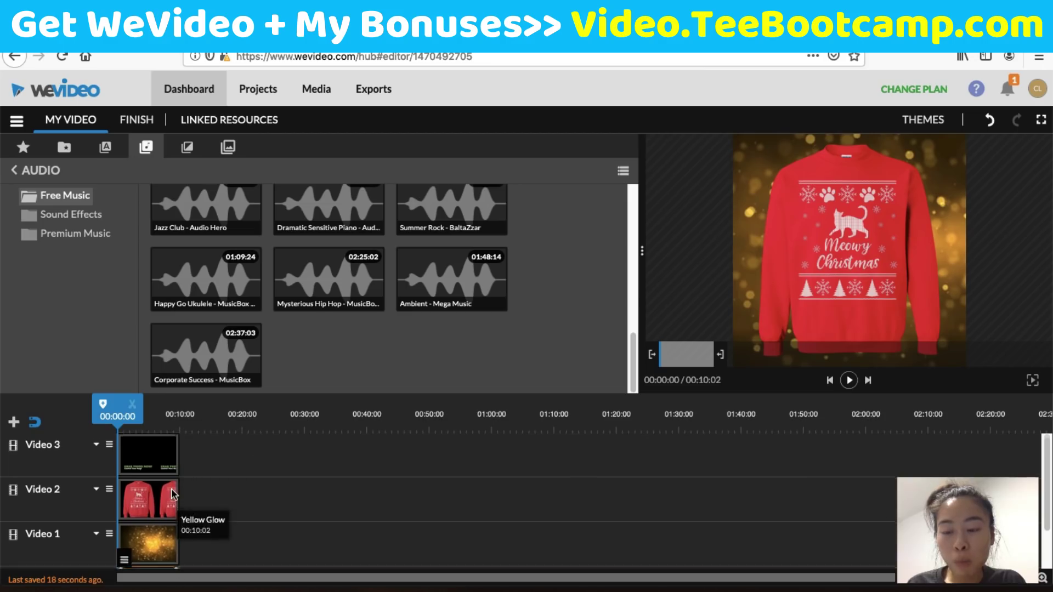
pyautogui.scroll(-2, 171, 494)
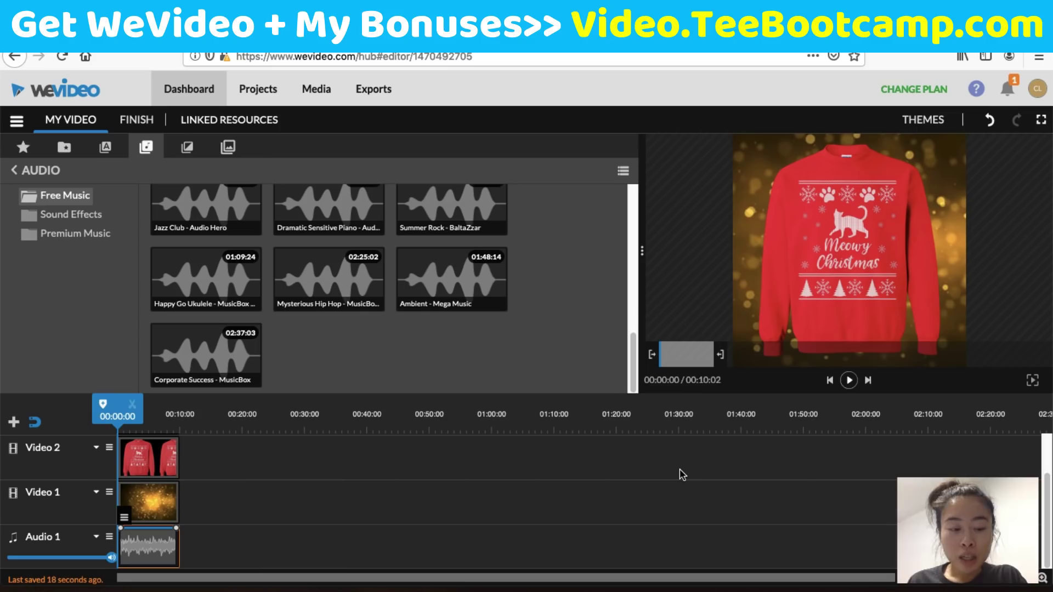
pyautogui.press('XF86AudioLowerVolume')
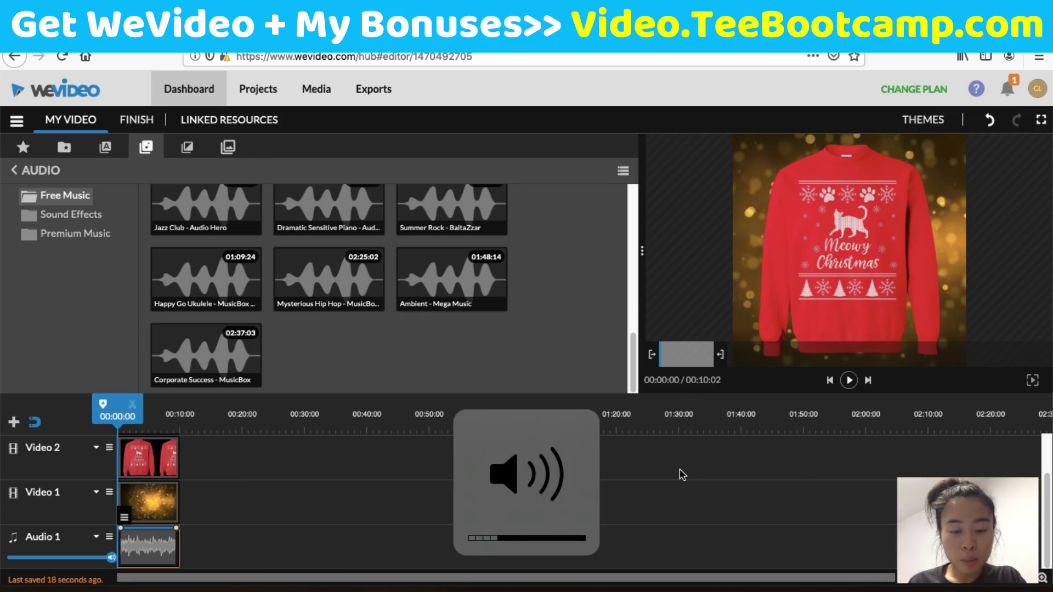
pyautogui.click(847, 380)
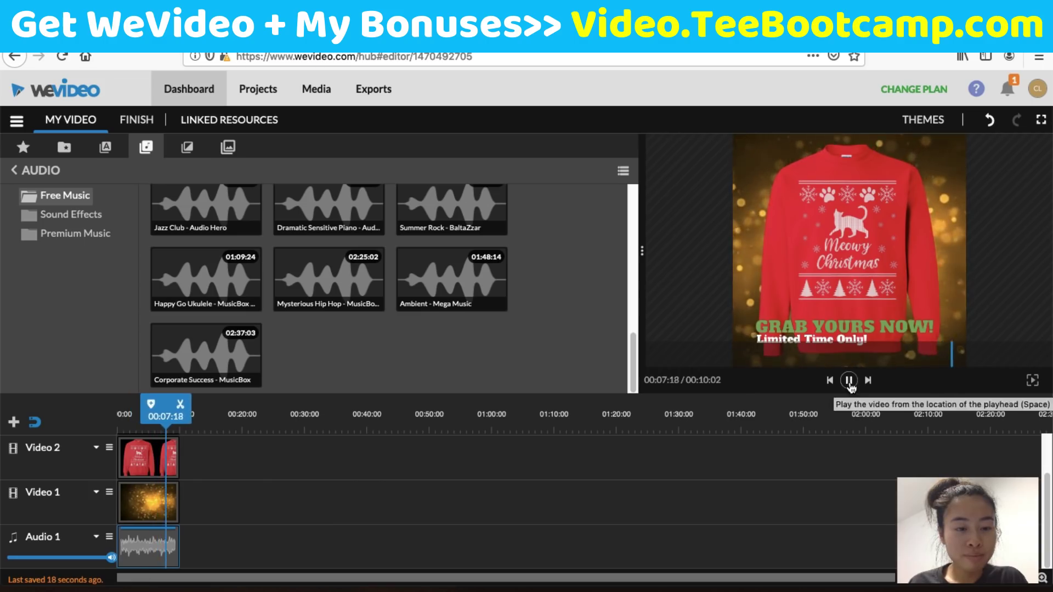
pyautogui.click(849, 381)
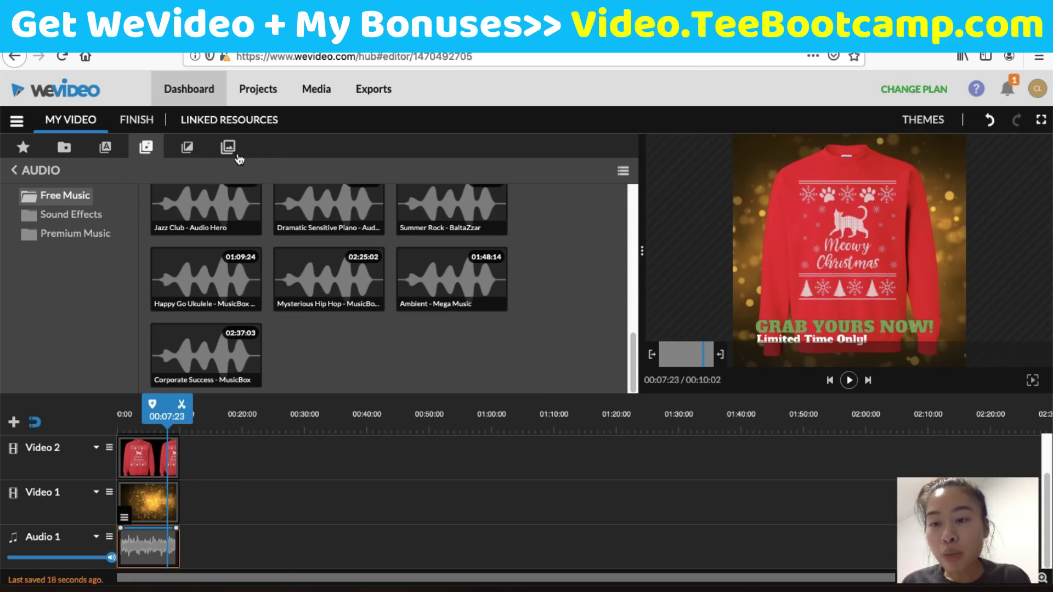
# Step: Leave the editor without saving and reopen the latest My Video project from the dashboard
pyautogui.click(368, 96)
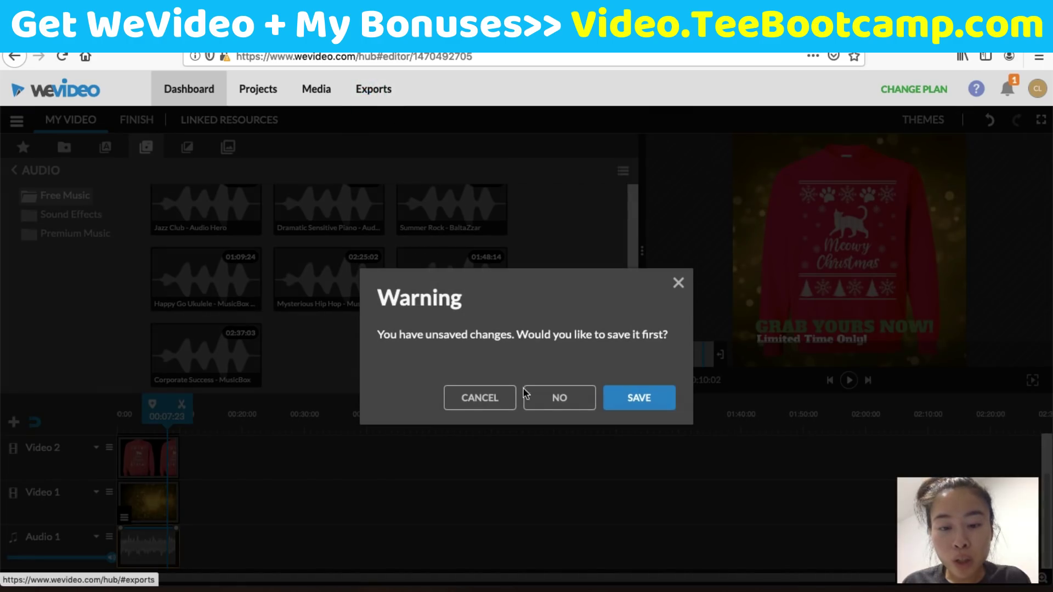
pyautogui.click(559, 398)
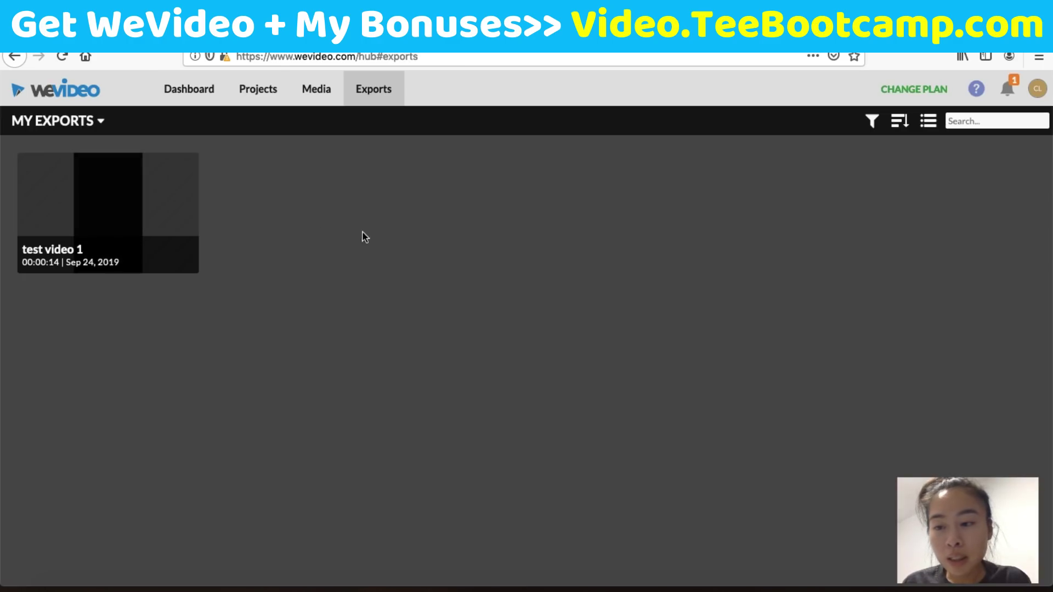
pyautogui.click(195, 98)
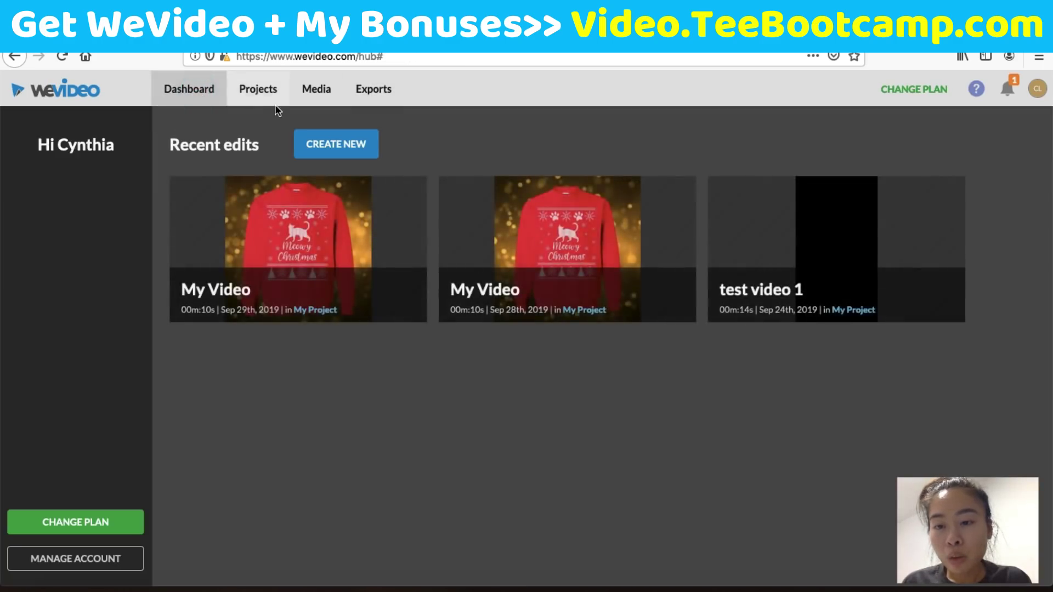
pyautogui.moveTo(294, 274)
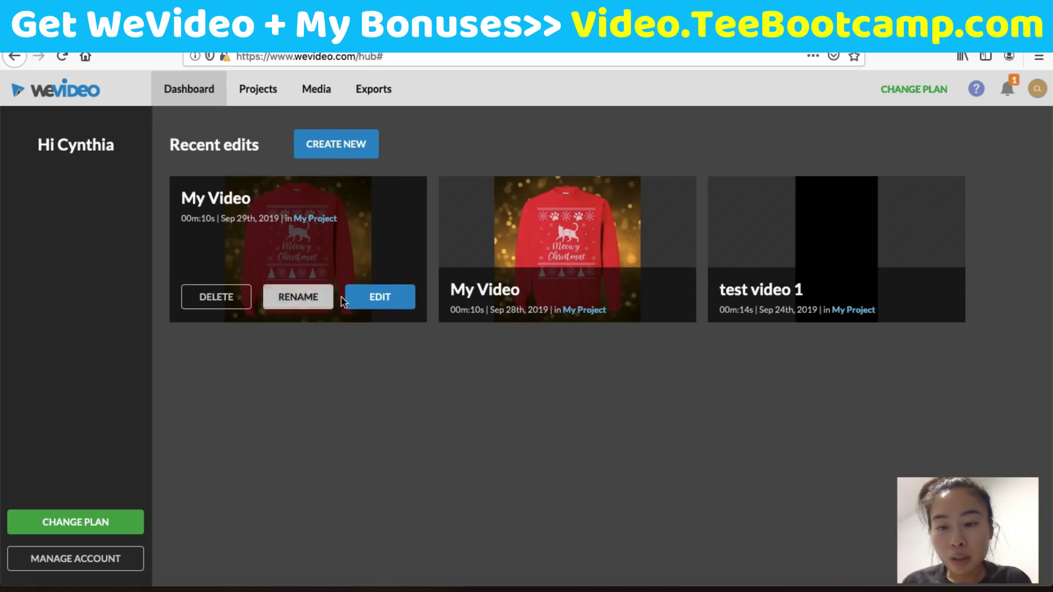
pyautogui.click(361, 298)
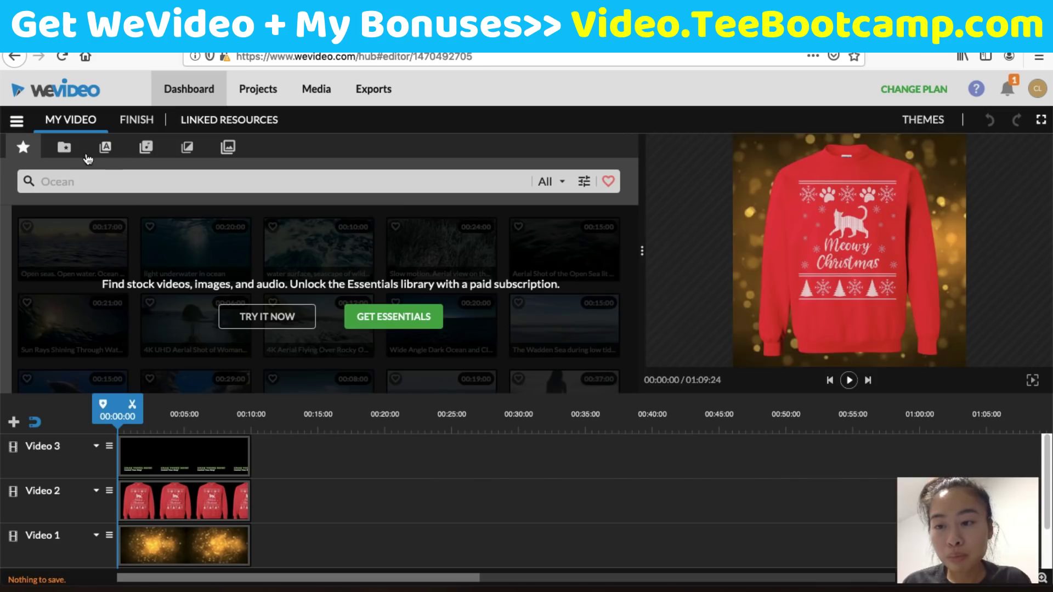
# Step: Show the My Media files and delete the long Audio 1 track so the project runs 00:10:02
pyautogui.click(64, 147)
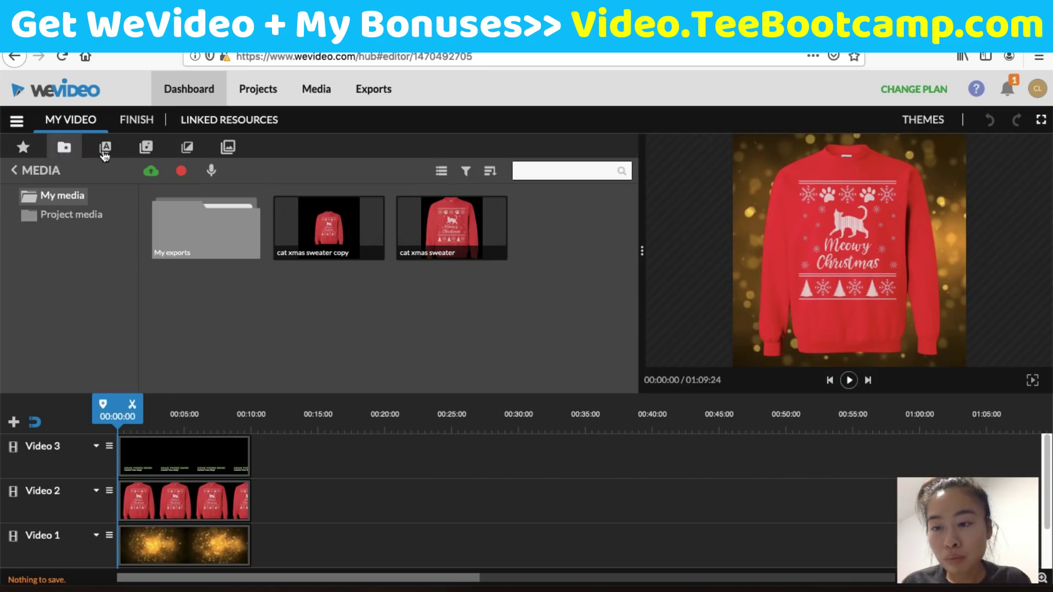
pyautogui.click(152, 173)
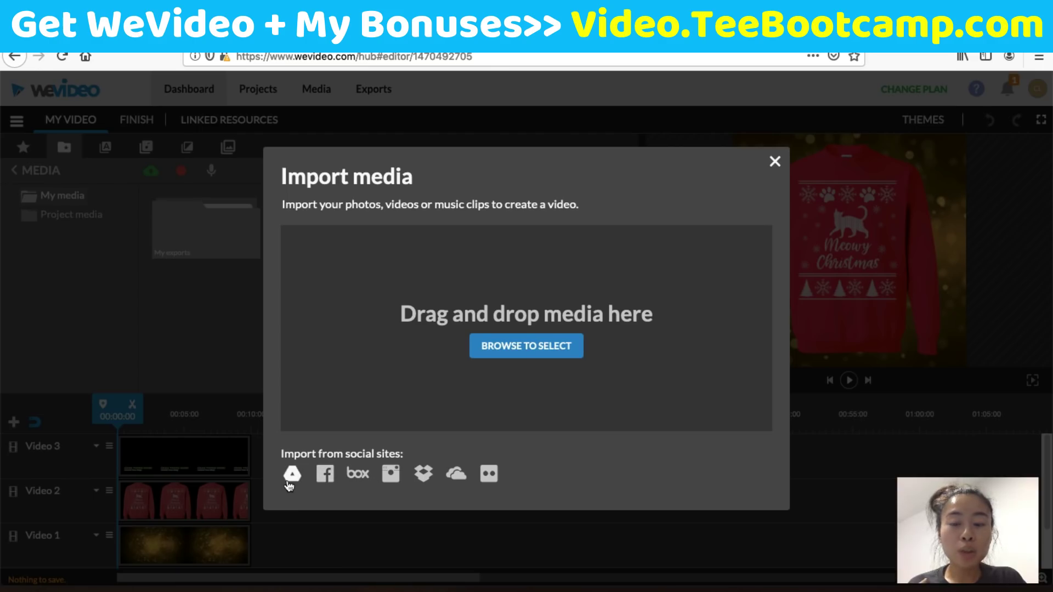
pyautogui.click(768, 163)
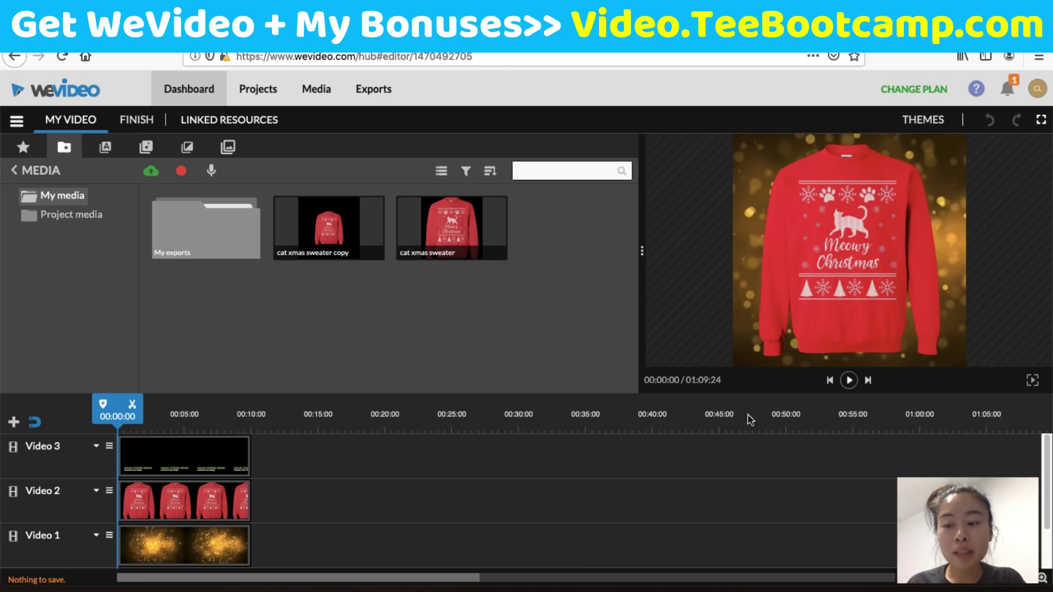
pyautogui.scroll(-1, 400, 518)
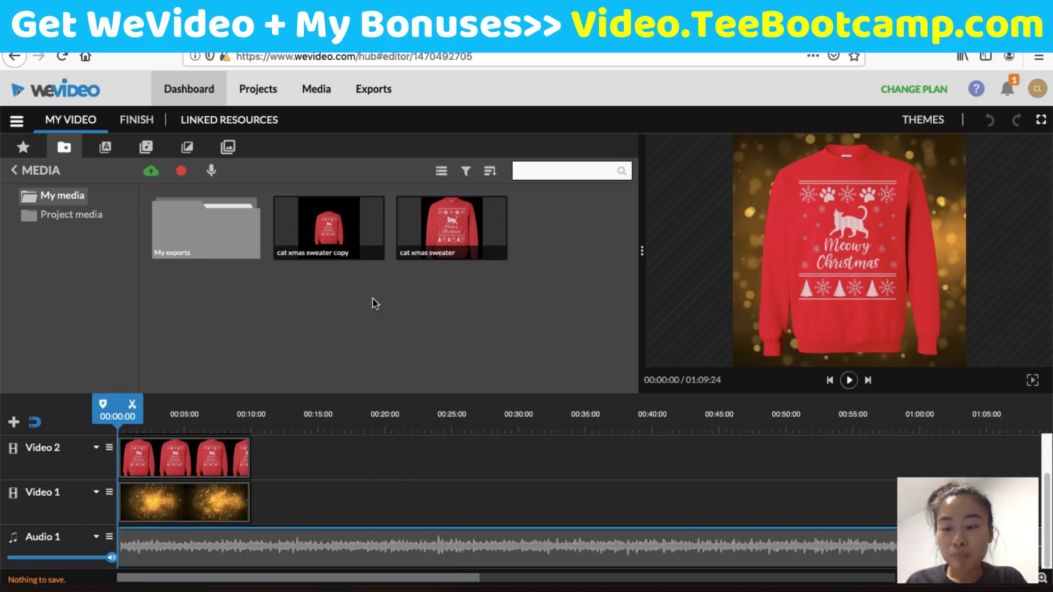
pyautogui.press('Delete')
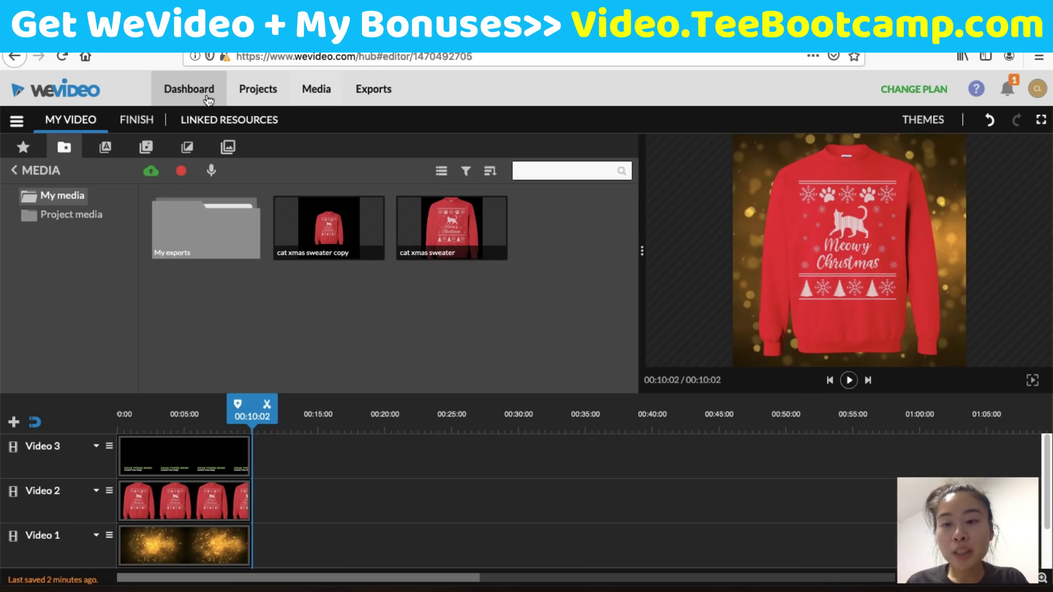
# Step: Start the export and replace the default title 'My Video 2' with 'xmas sweater demo'
pyautogui.click(142, 121)
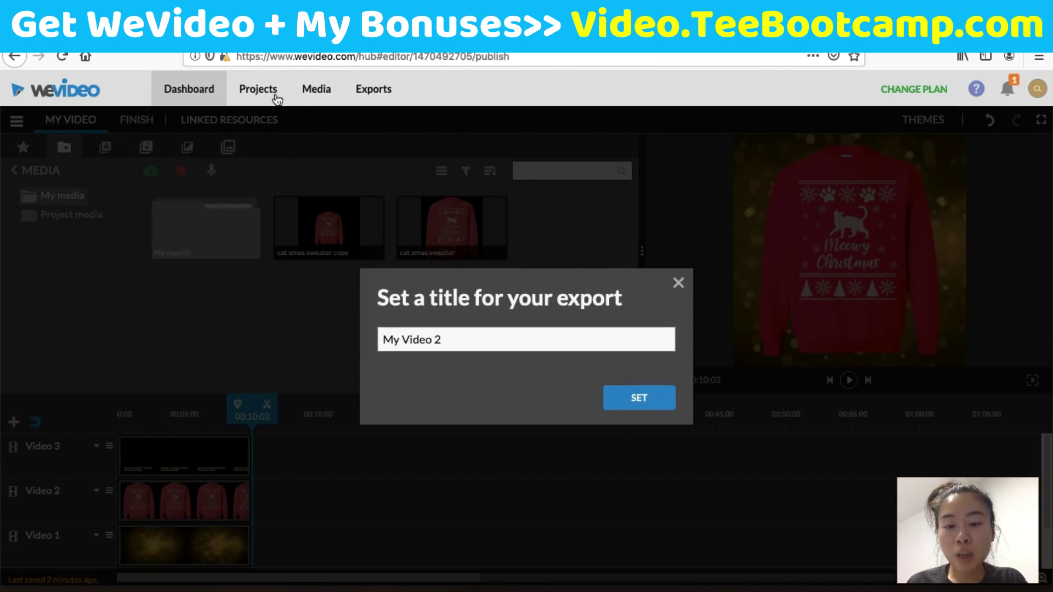
pyautogui.tripleClick(478, 341)
pyautogui.write('xma')
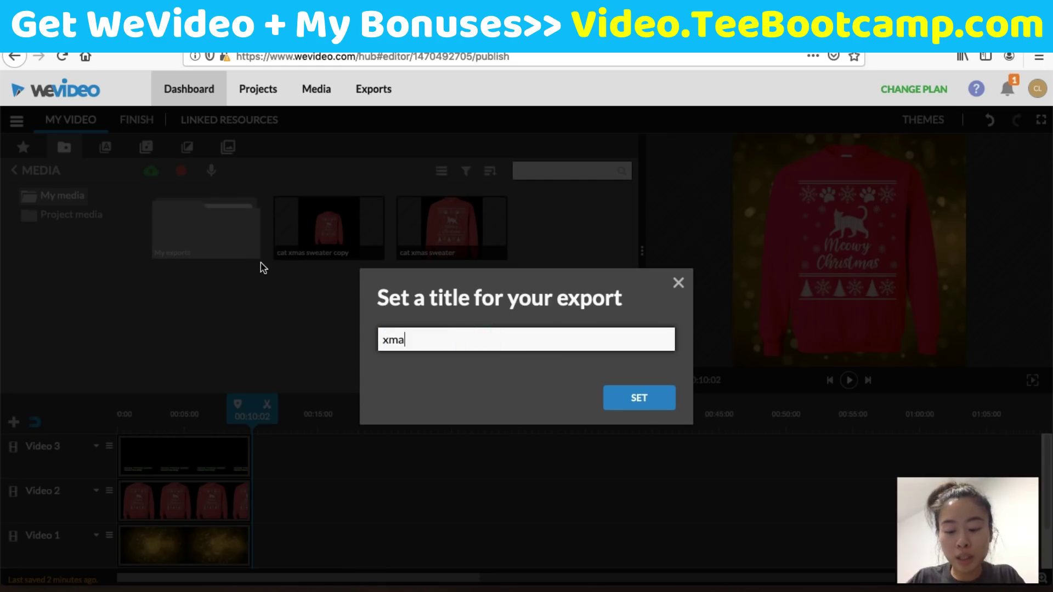
pyautogui.write('s sweate')
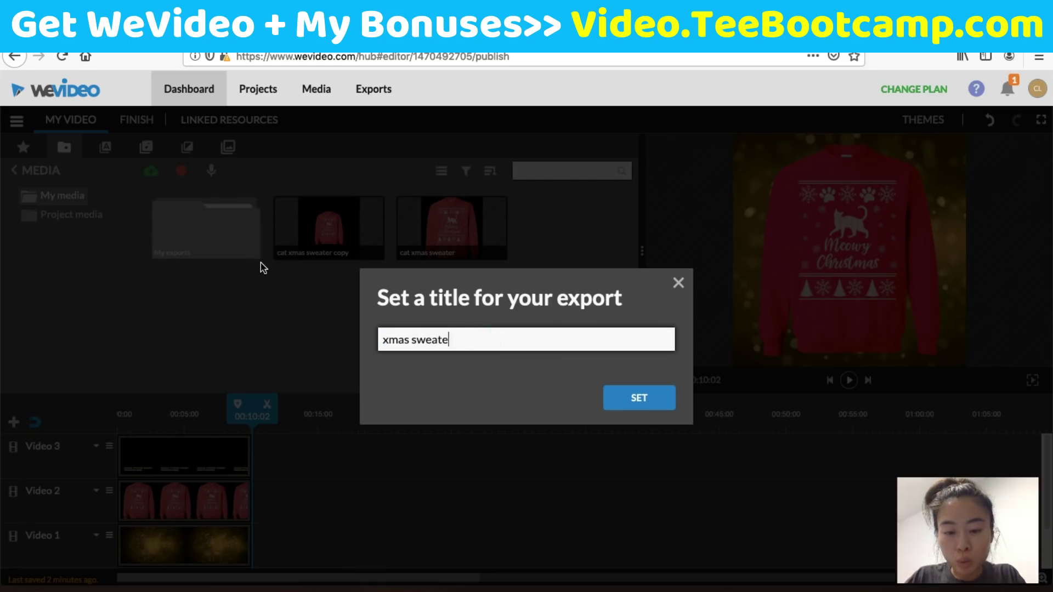
pyautogui.write('r demo')
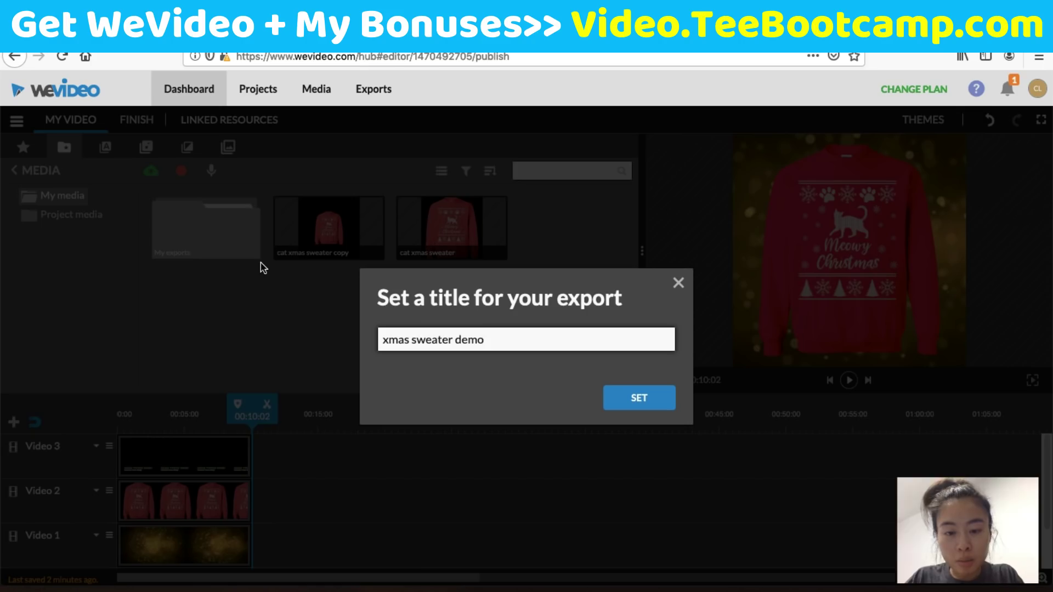
# Step: Confirm the 'xmas sweater demo' title and set the export resolution to Ultra HD (4K)
pyautogui.click(616, 393)
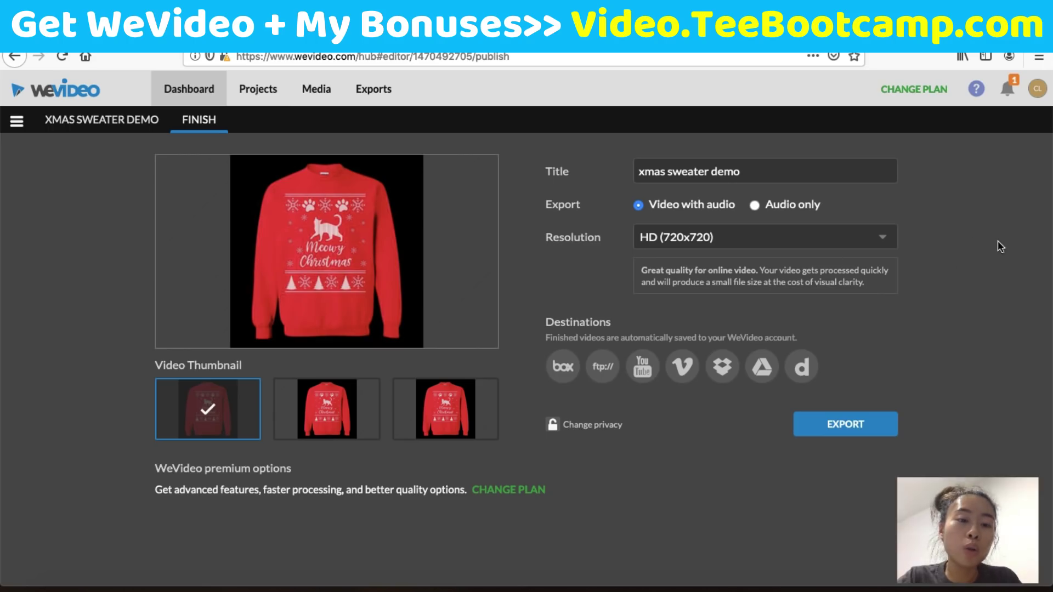
pyautogui.click(778, 247)
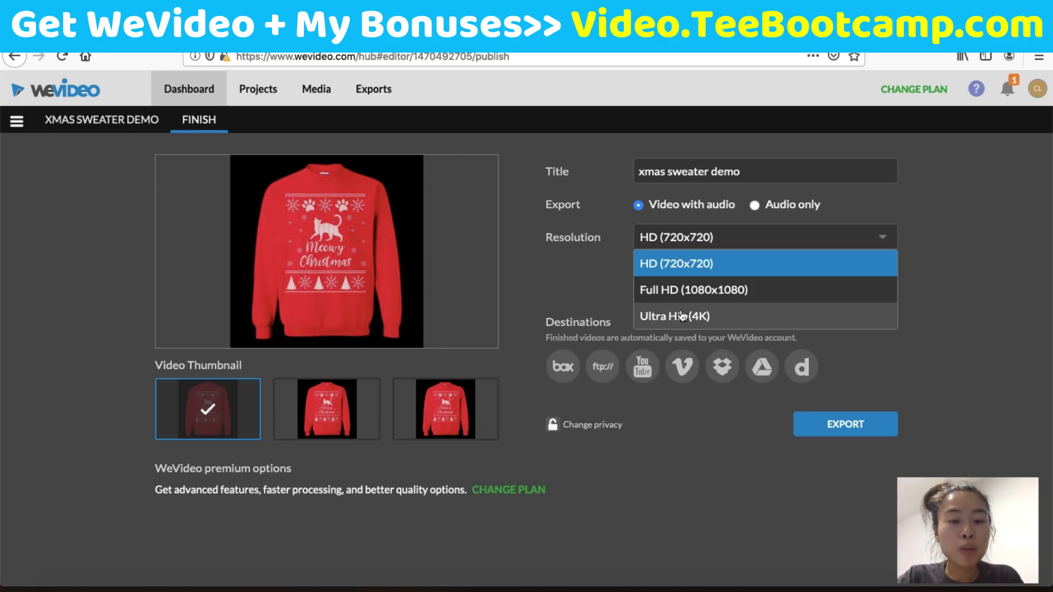
pyautogui.click(743, 317)
pyautogui.click(698, 241)
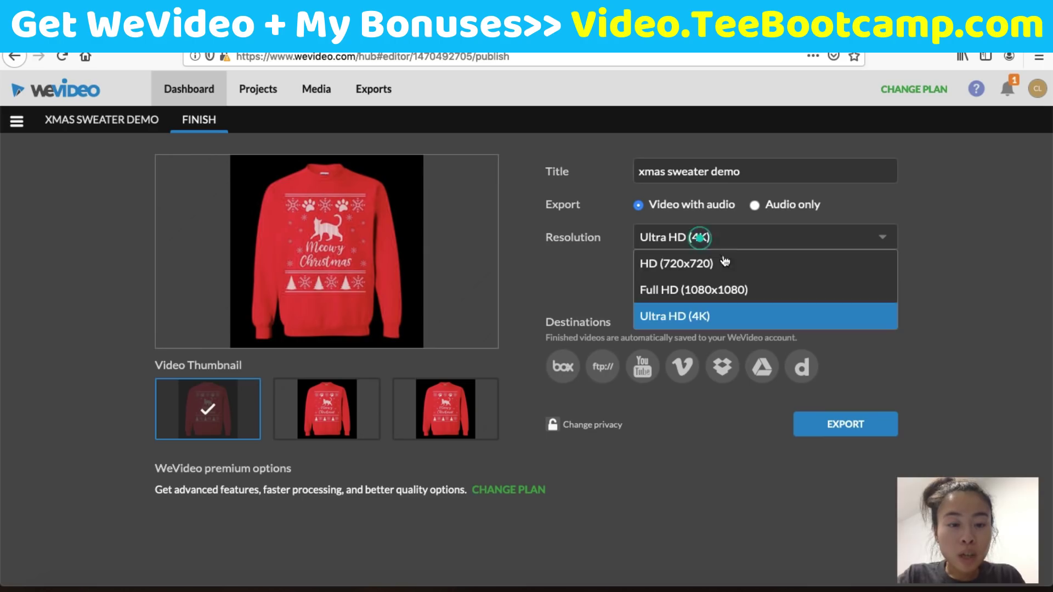
pyautogui.click(695, 316)
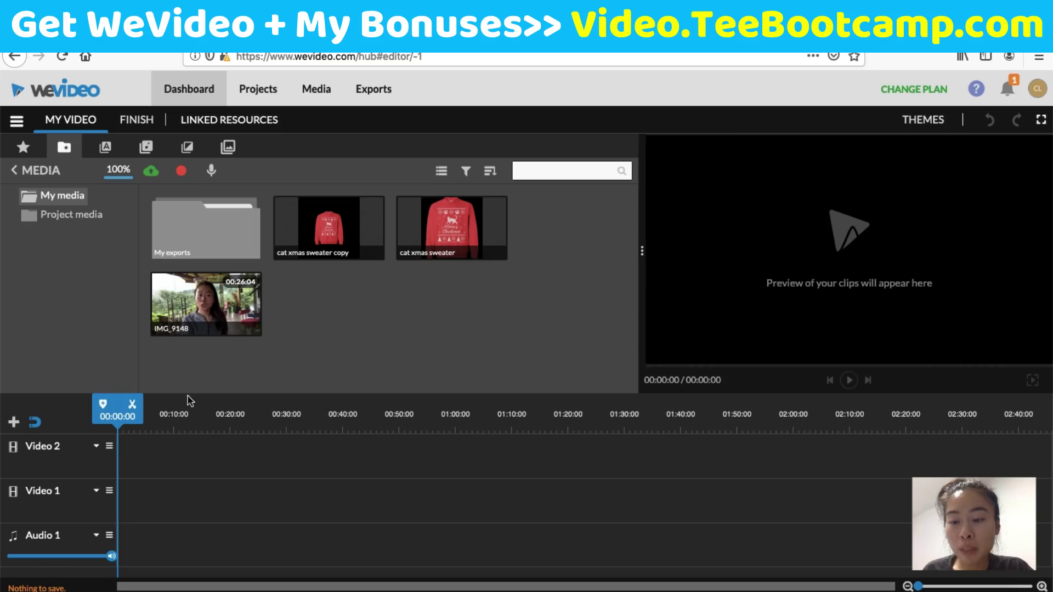
# Step: Add the IMG_9148 clip to the timeline and split it at 00:03:18
pyautogui.moveTo(195, 332); pyautogui.dragTo(131, 460)
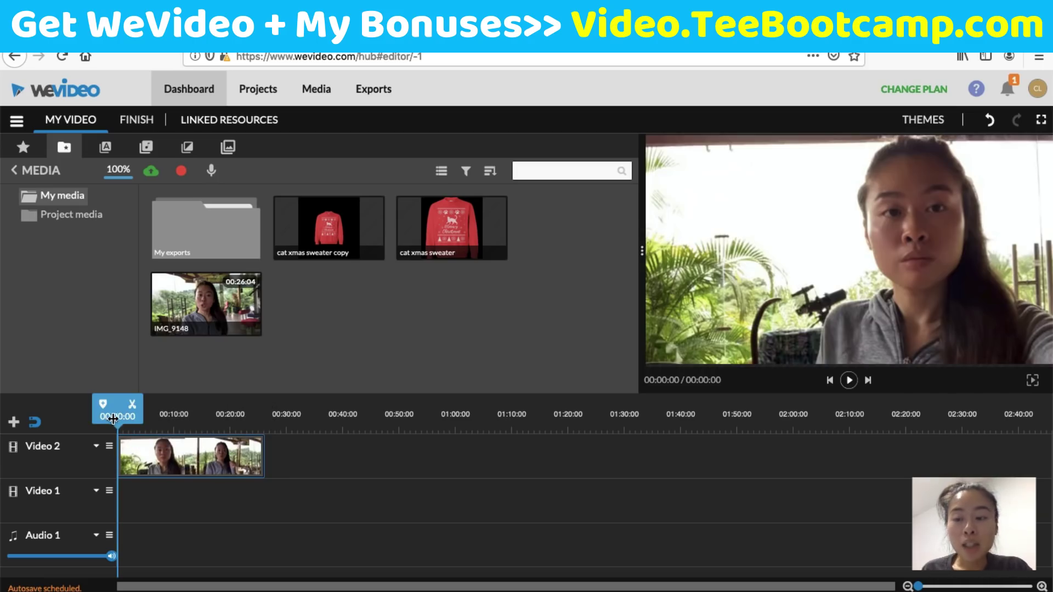
pyautogui.moveTo(115, 420); pyautogui.dragTo(132, 433)
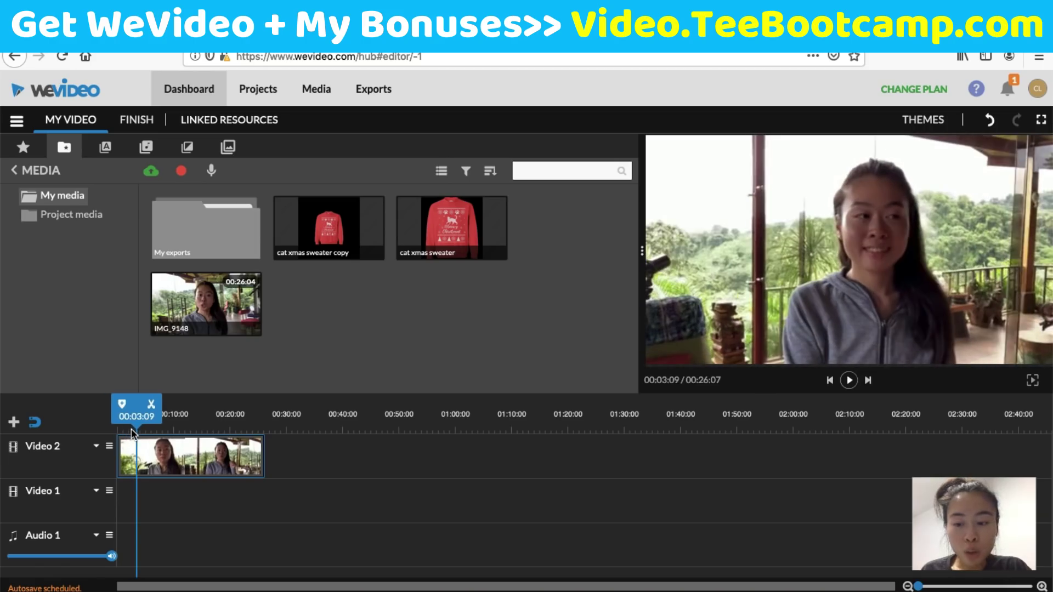
pyautogui.click(849, 381)
pyautogui.click(849, 380)
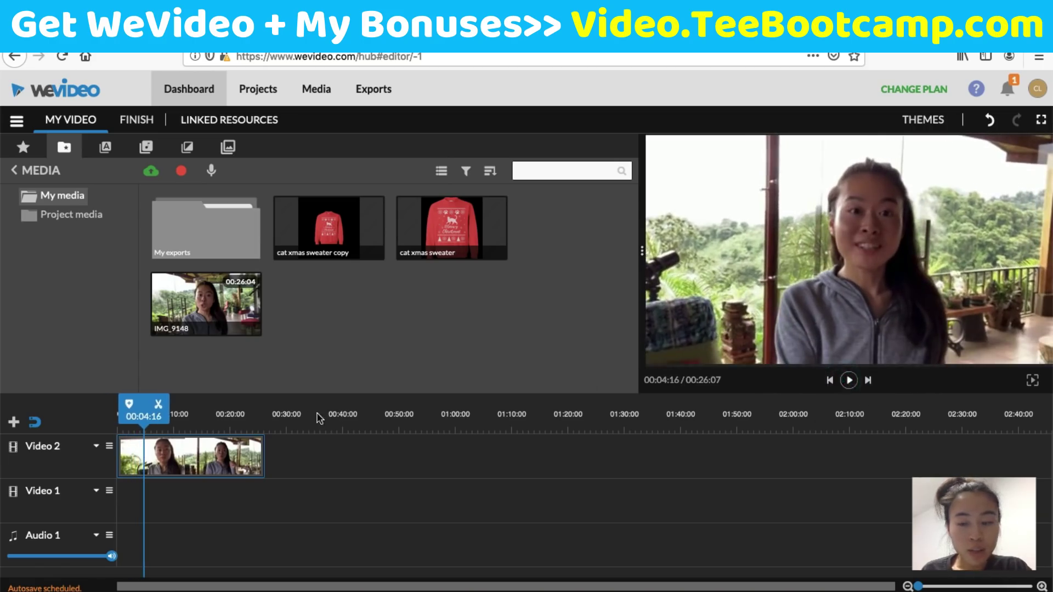
pyautogui.moveTo(143, 418); pyautogui.dragTo(144, 422)
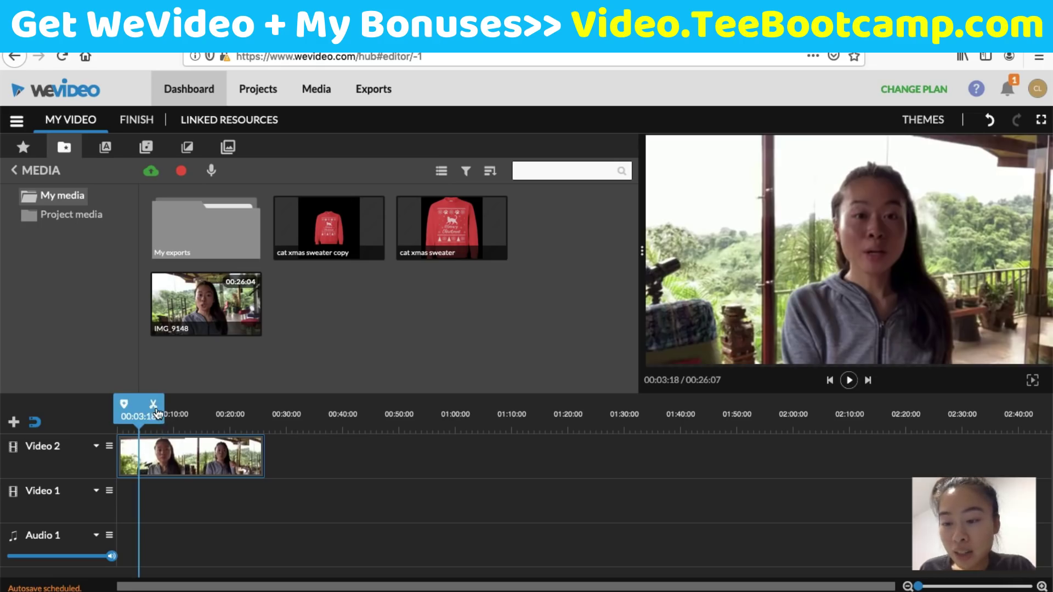
pyautogui.click(154, 406)
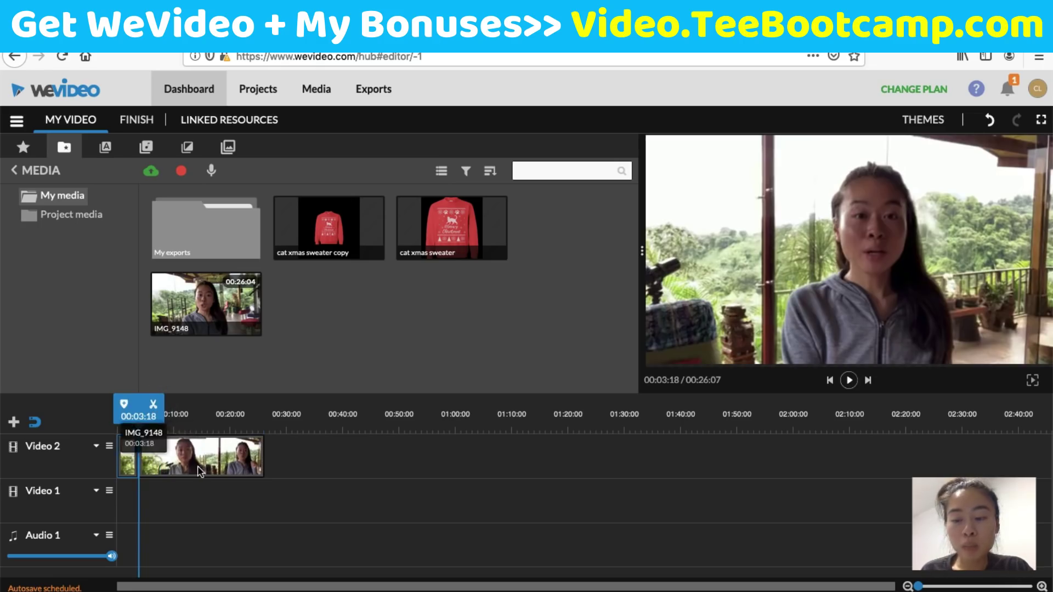
# Step: Delete the short opening piece and move the remaining clip to start at 0:00
pyautogui.click(125, 456)
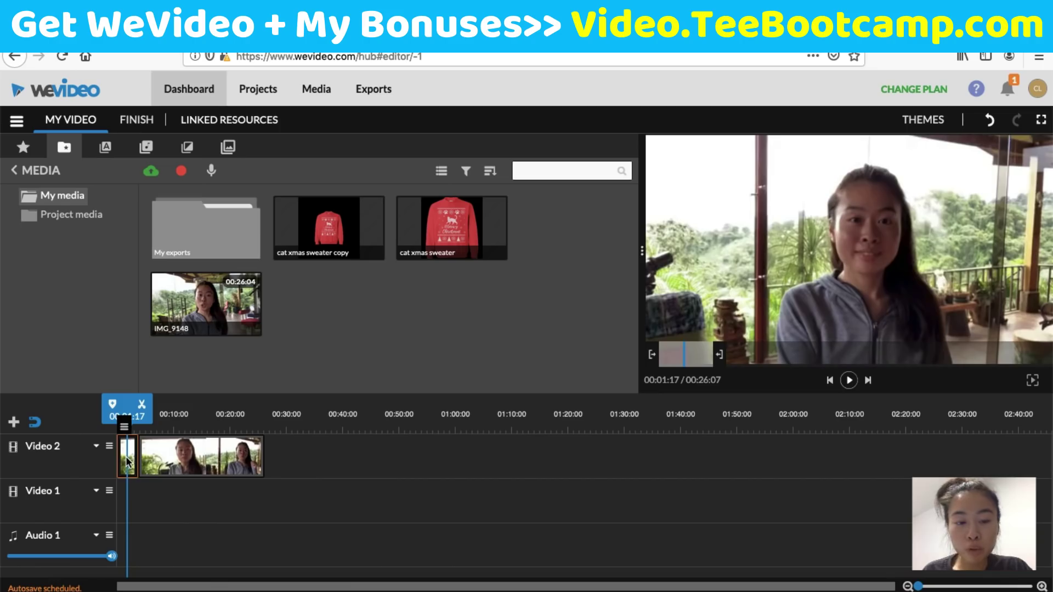
pyautogui.press('Delete')
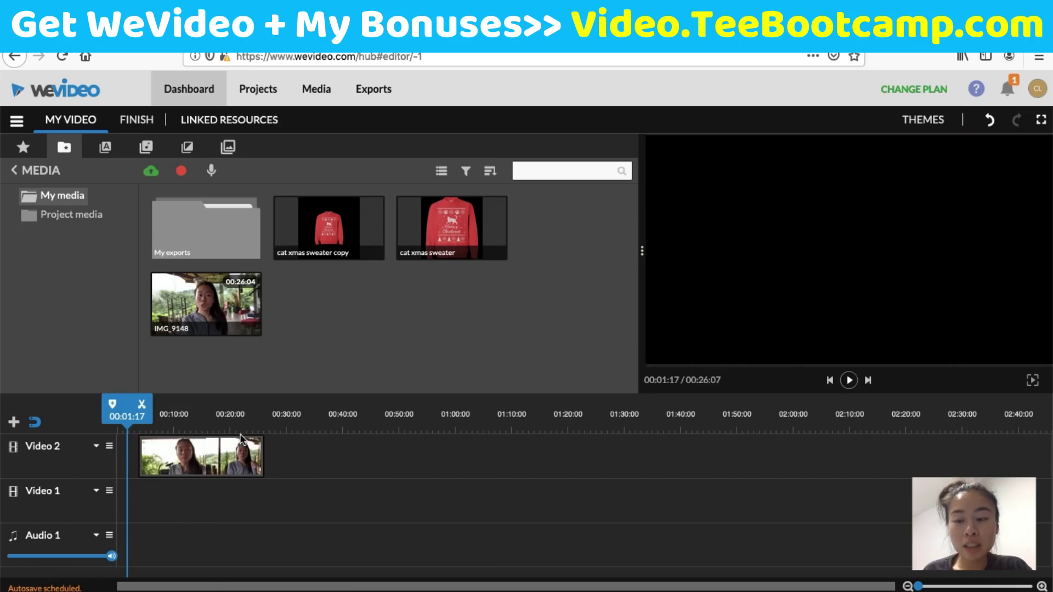
pyautogui.click(221, 453)
pyautogui.moveTo(193, 453); pyautogui.dragTo(169, 453)
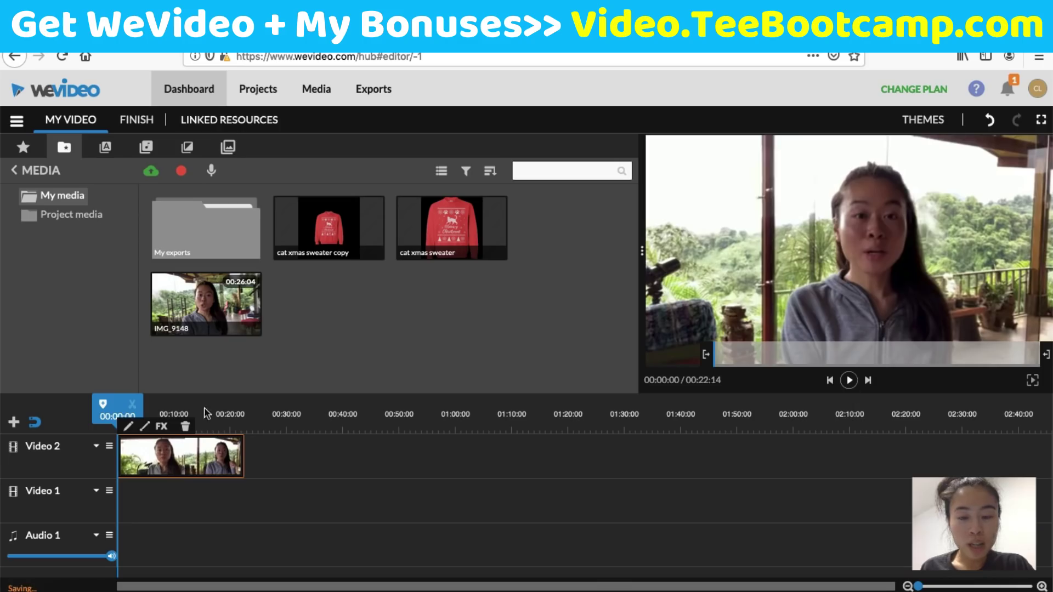
# Step: Split the clip at 00:20:15 and delete the tail piece after it
pyautogui.moveTo(122, 416); pyautogui.dragTo(225, 421)
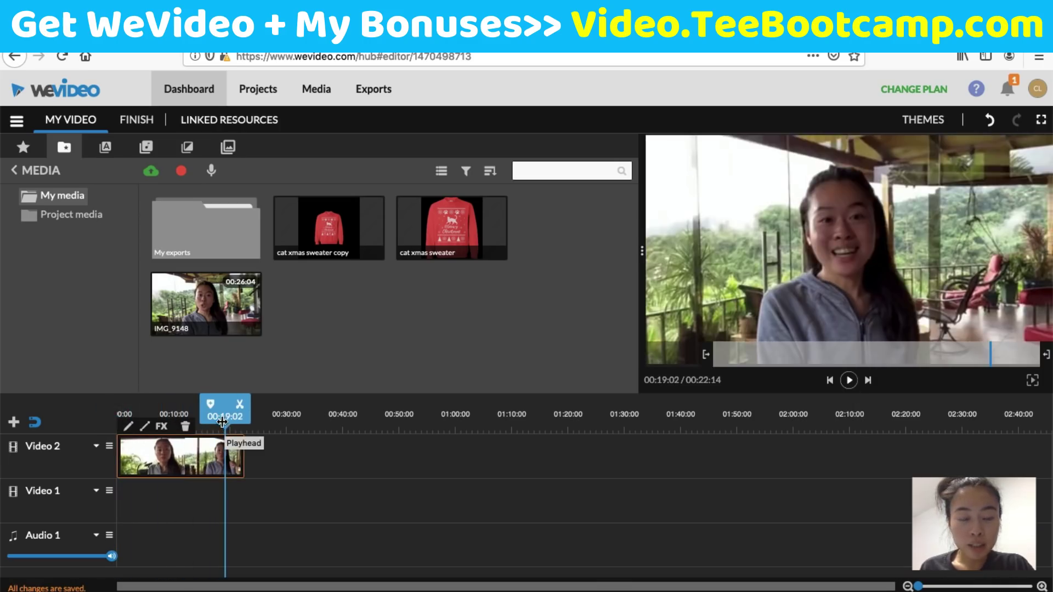
pyautogui.click(849, 381)
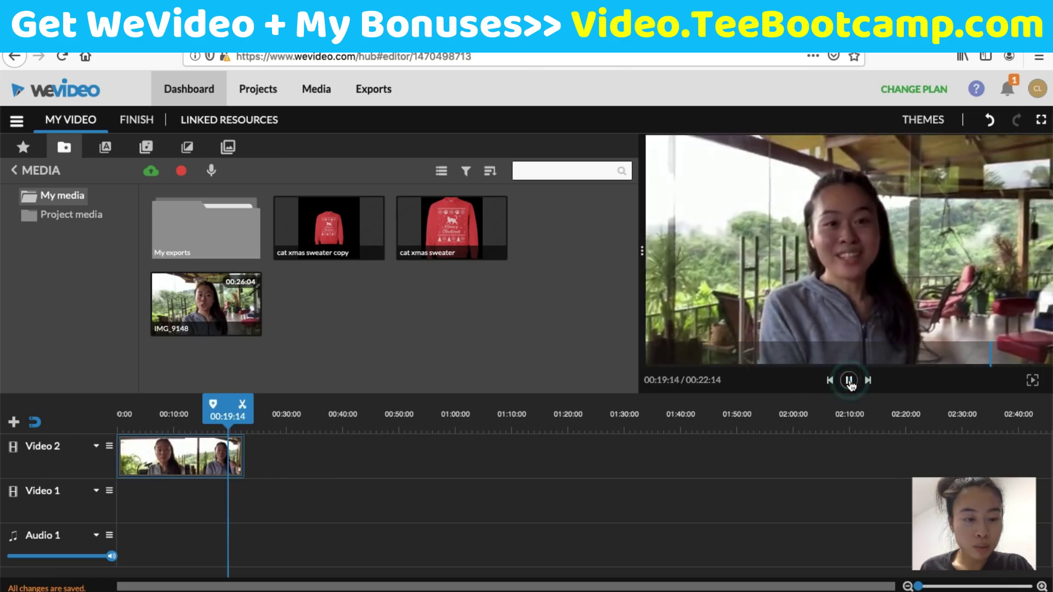
pyautogui.click(849, 380)
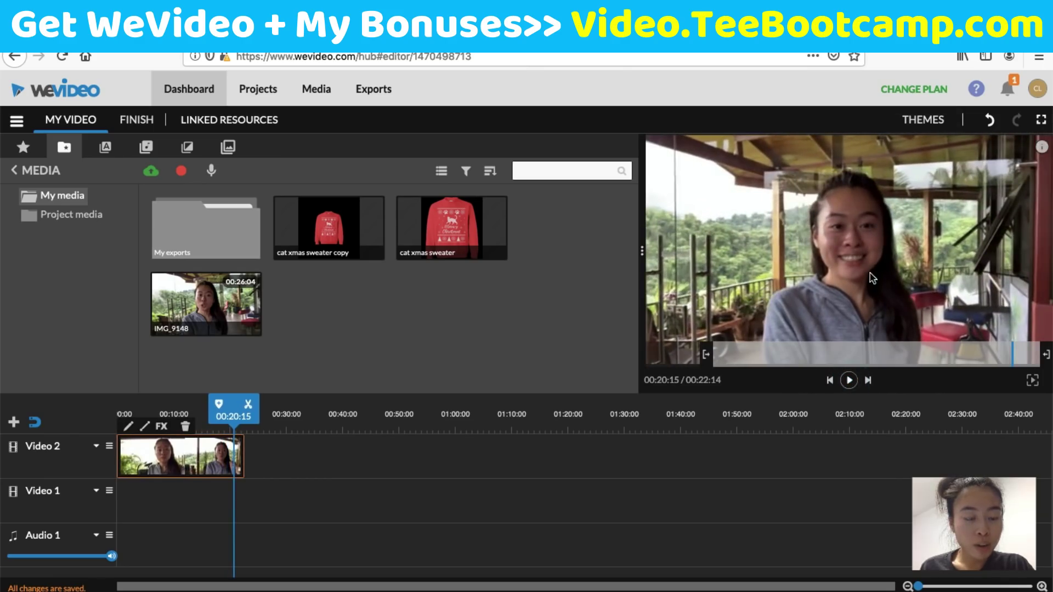
pyautogui.click(248, 412)
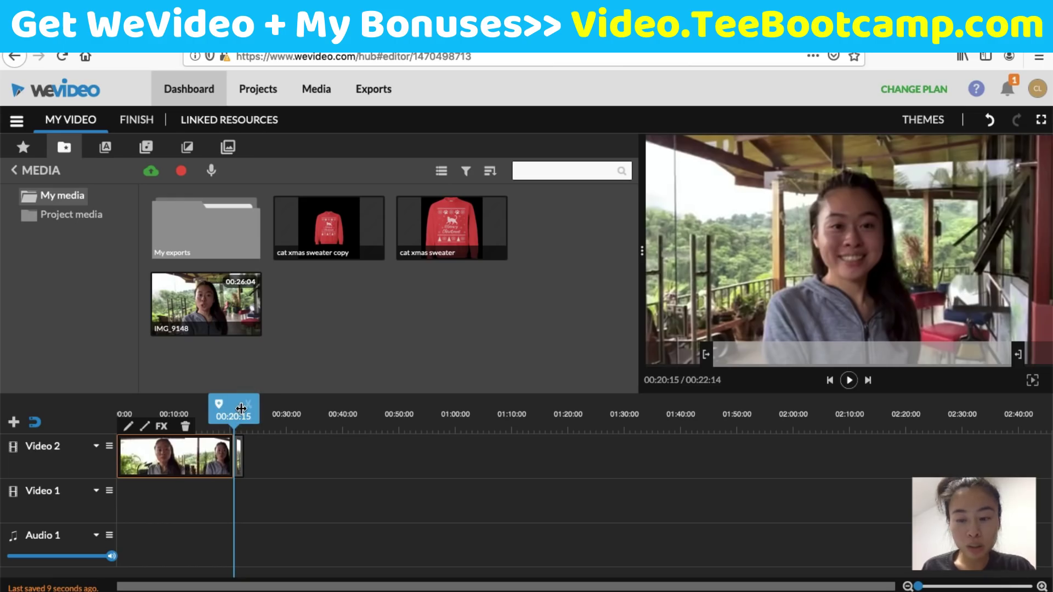
pyautogui.press('Delete')
pyautogui.hotkey('ctrl', 'z')
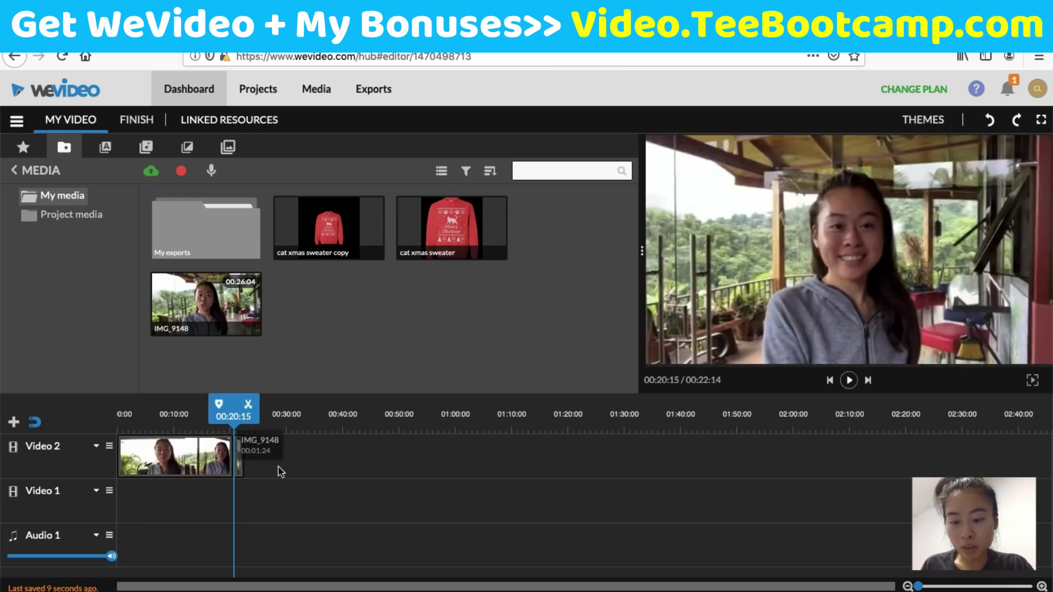
pyautogui.click(238, 455)
pyautogui.press('Delete')
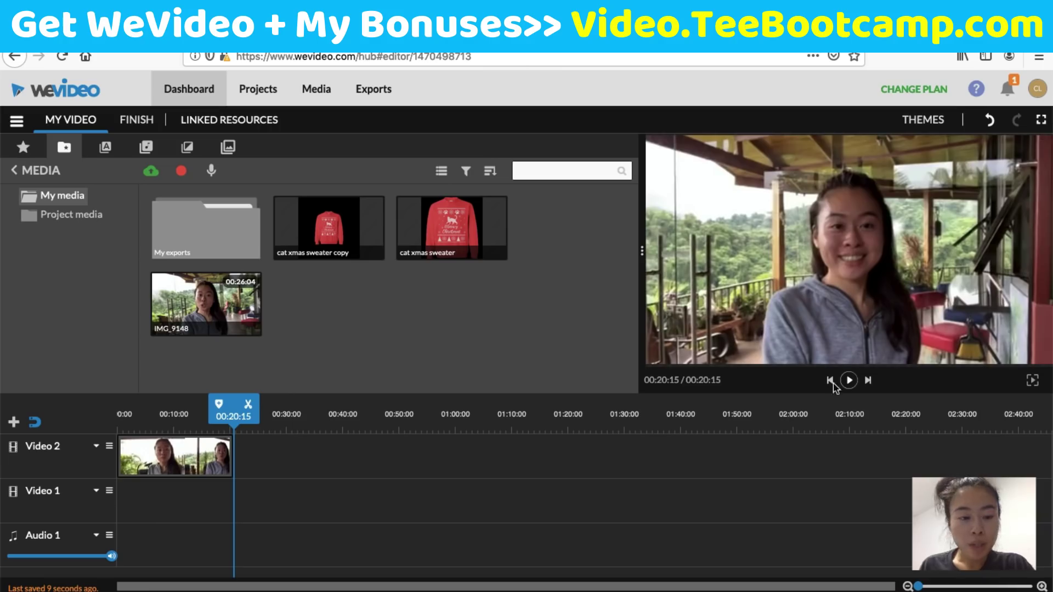
pyautogui.moveTo(224, 429); pyautogui.dragTo(117, 420)
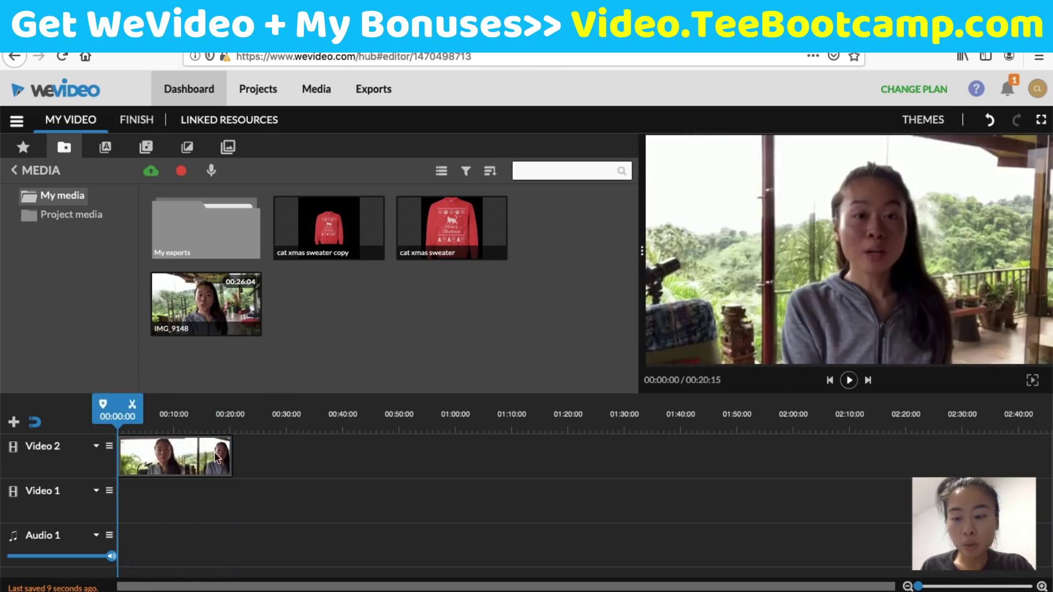
pyautogui.click(171, 459)
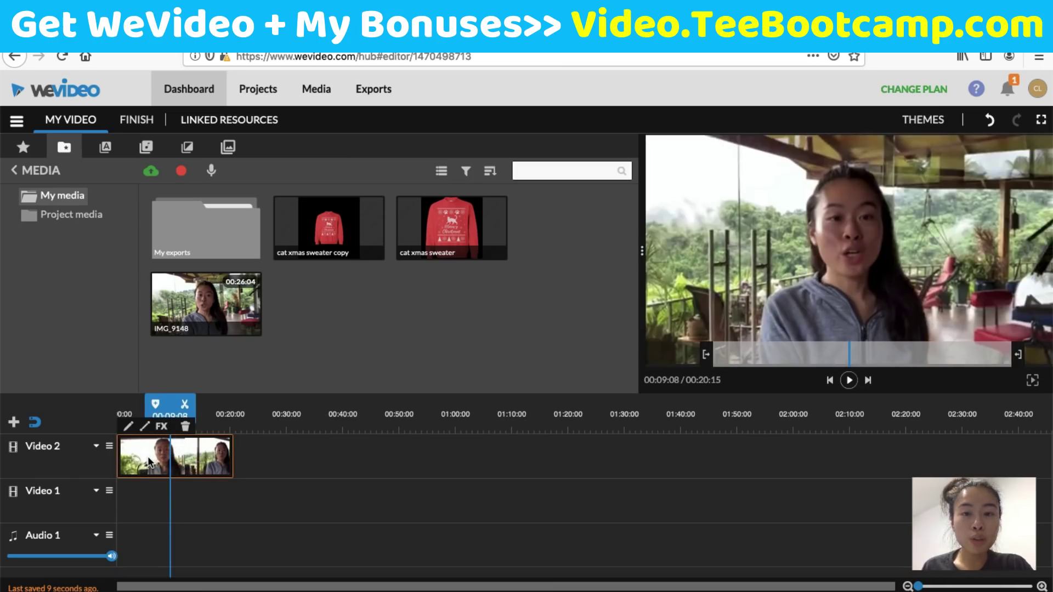
# Step: Set the IMG_9148 clip's colour to Brightness 14 and Saturation 6, and save the changes
pyautogui.doubleClick(149, 462)
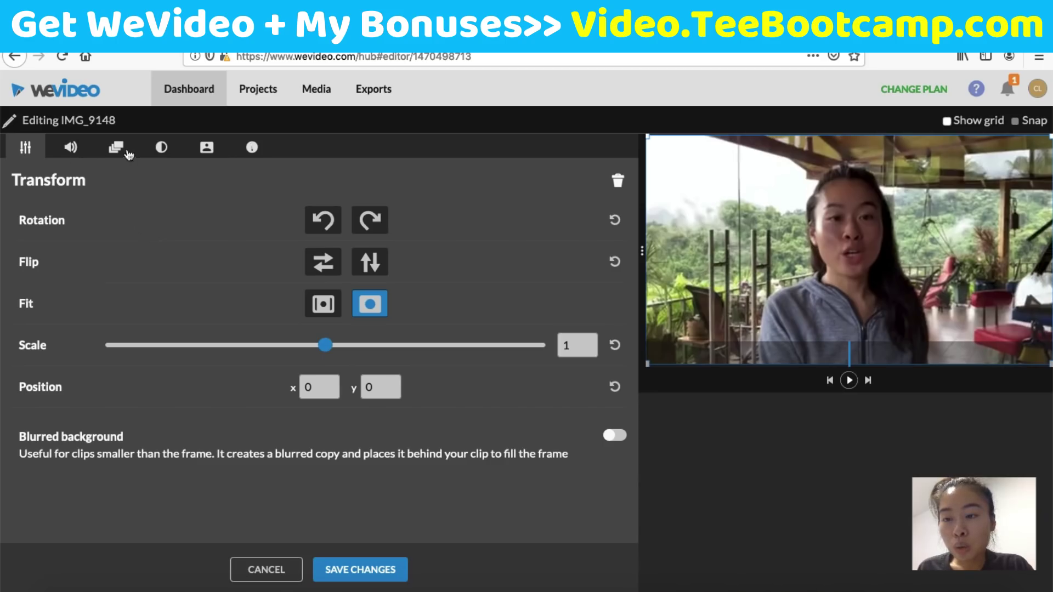
pyautogui.click(164, 150)
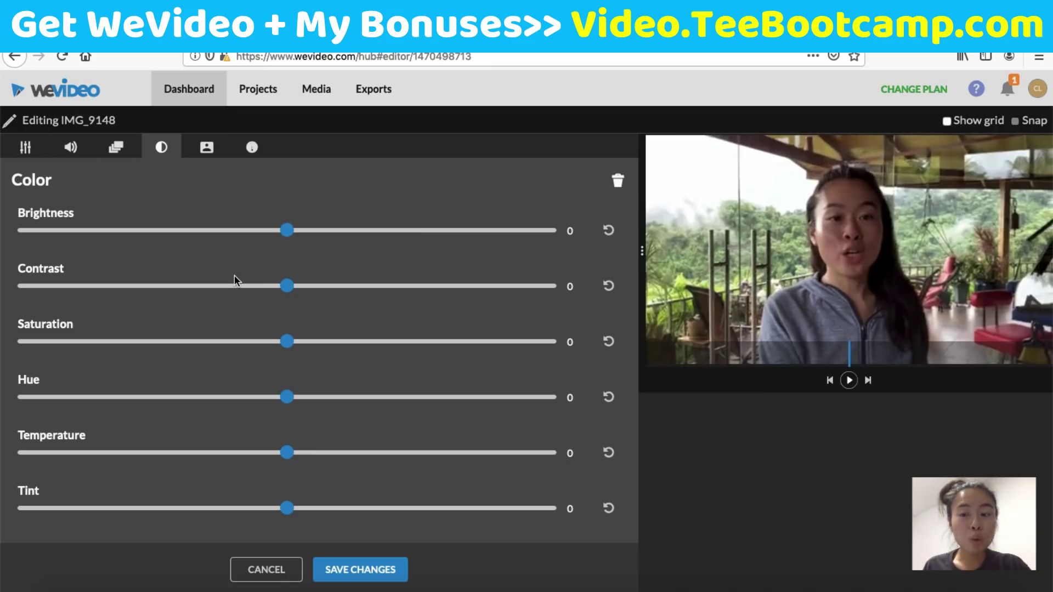
pyautogui.moveTo(287, 234)
pyautogui.mouseDown()
pyautogui.moveTo(263, 232)
pyautogui.moveTo(385, 231)
pyautogui.moveTo(158, 230)
pyautogui.moveTo(345, 232)
pyautogui.moveTo(291, 235)
pyautogui.mouseUp()
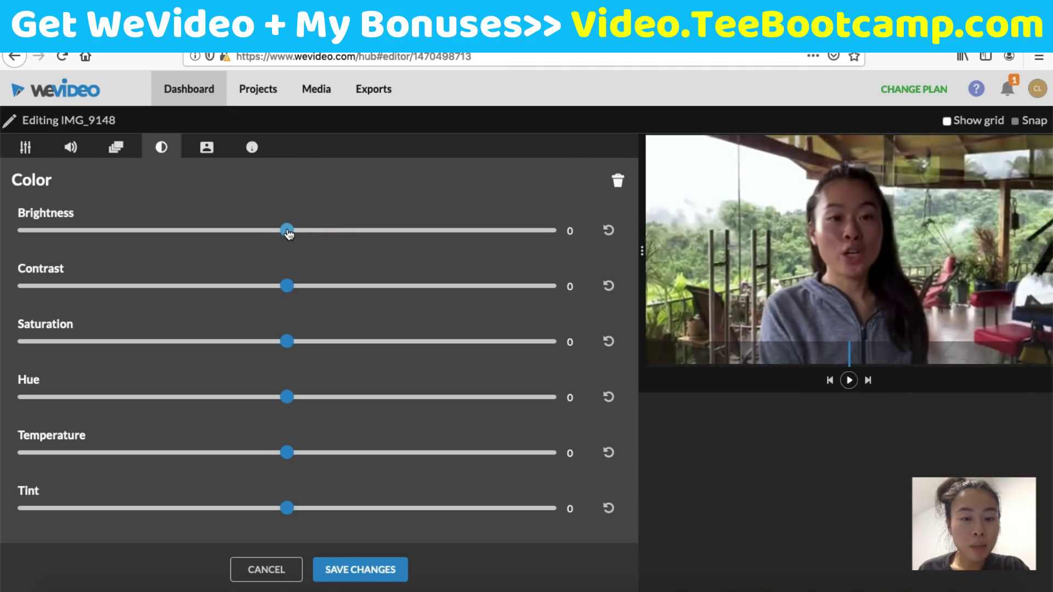
pyautogui.moveTo(287, 232); pyautogui.dragTo(323, 236)
pyautogui.moveTo(287, 287)
pyautogui.mouseDown()
pyautogui.moveTo(244, 289)
pyautogui.moveTo(332, 291)
pyautogui.moveTo(255, 292)
pyautogui.moveTo(286, 290)
pyautogui.mouseUp()
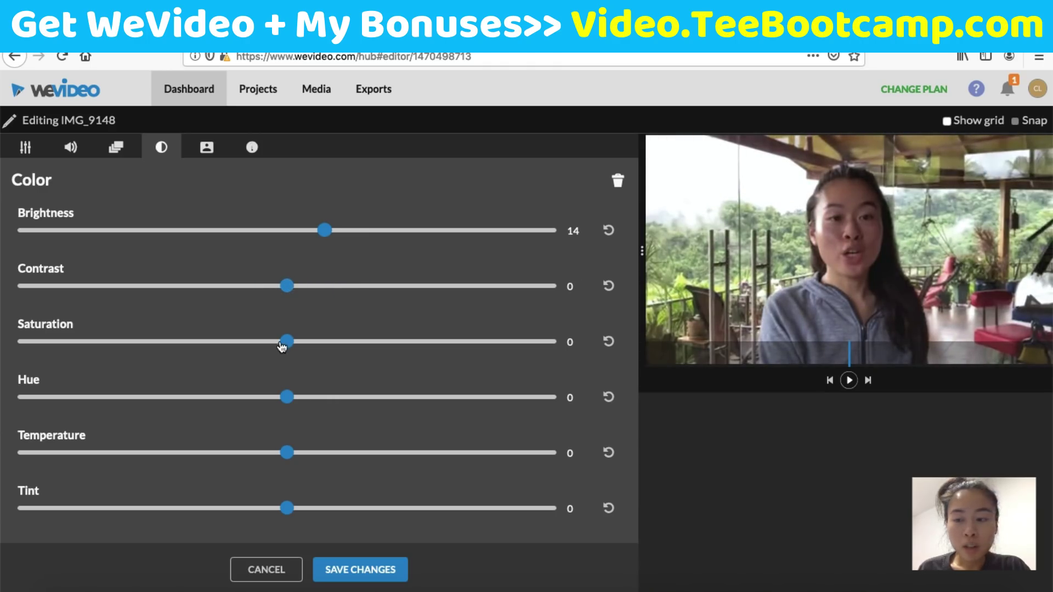
pyautogui.moveTo(282, 346); pyautogui.dragTo(307, 348)
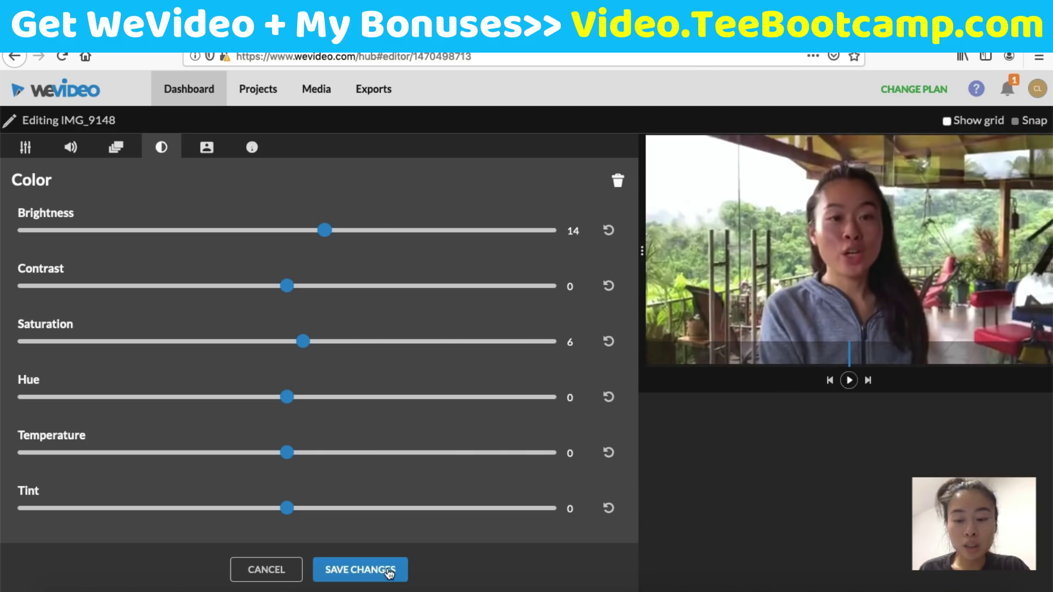
pyautogui.click(357, 570)
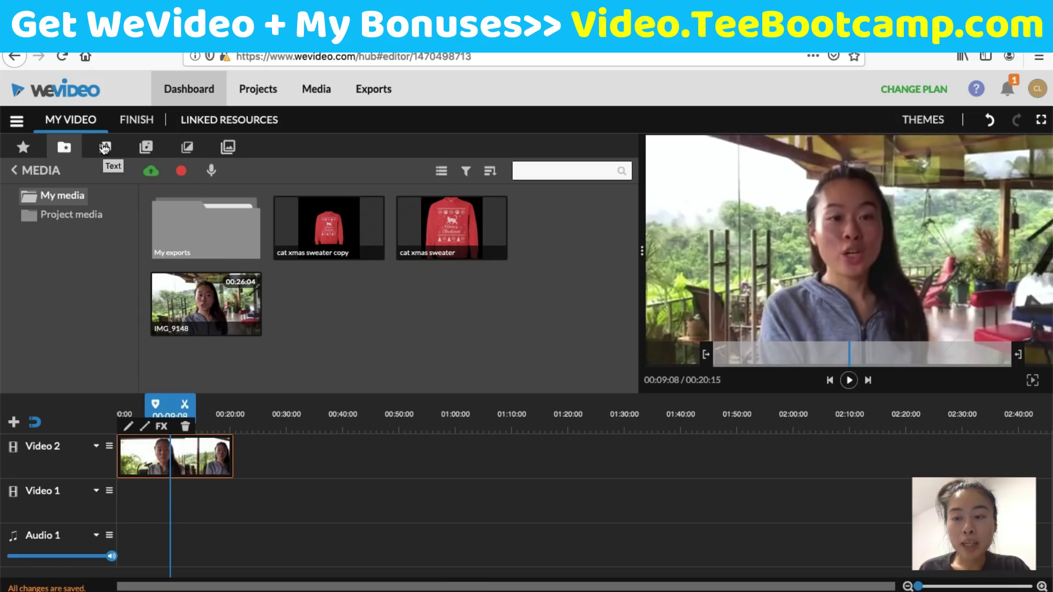
pyautogui.click(146, 147)
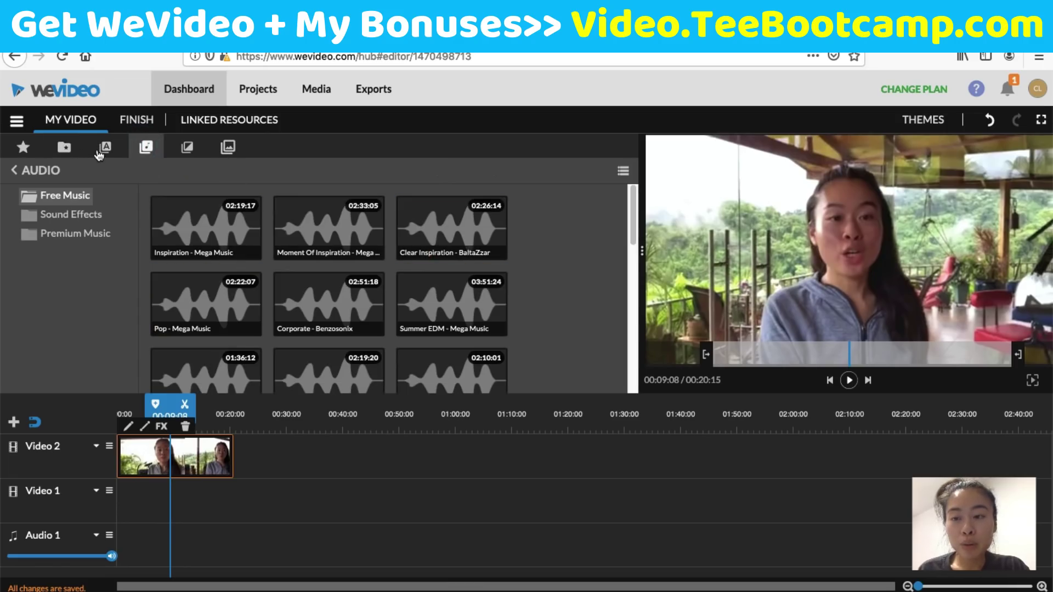
pyautogui.click(70, 149)
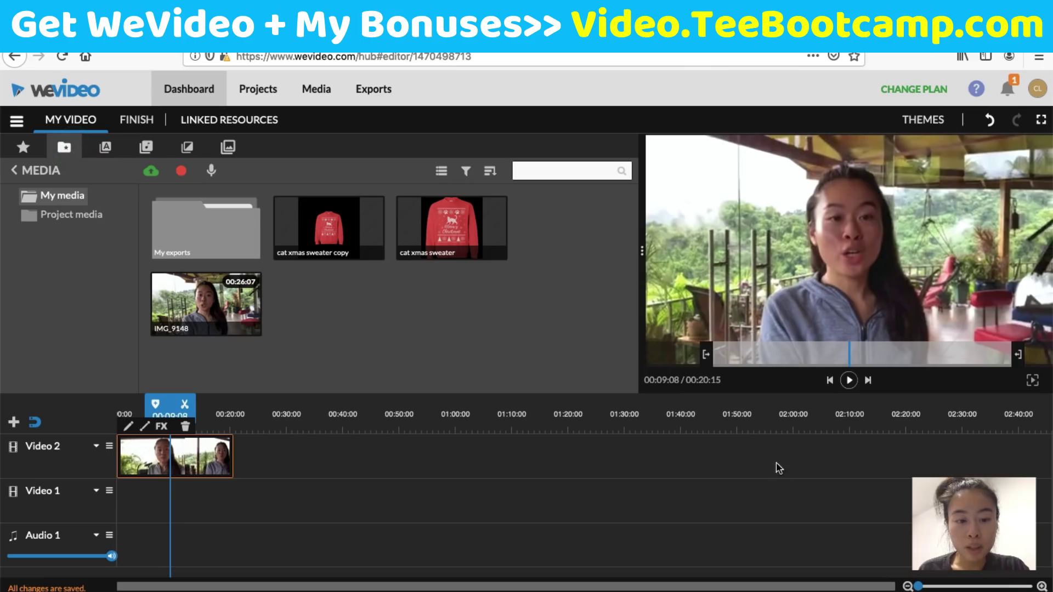
pyautogui.press('Home')
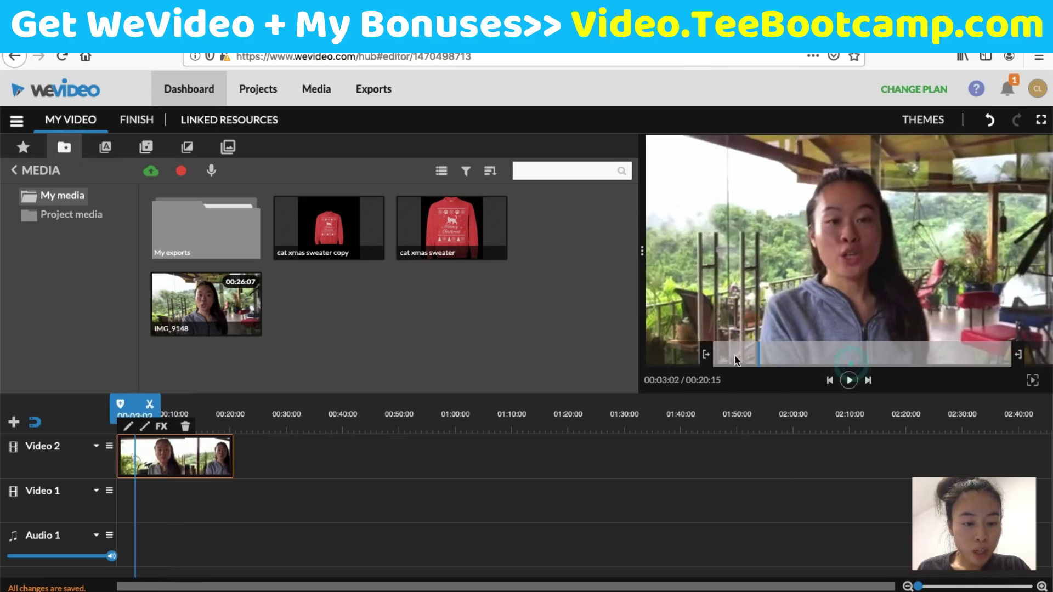
pyautogui.click(850, 380)
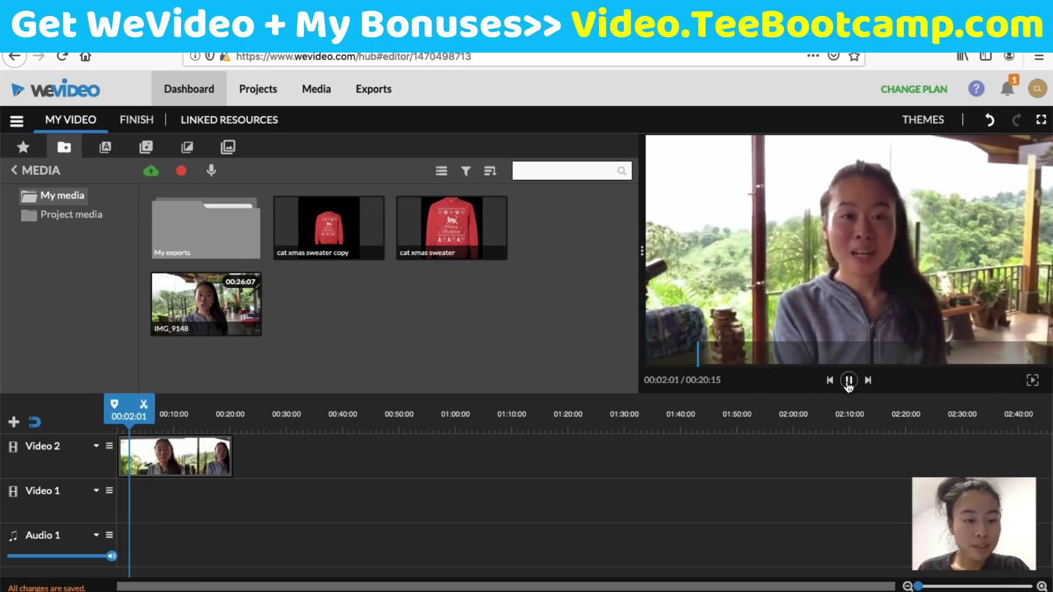
pyautogui.click(849, 380)
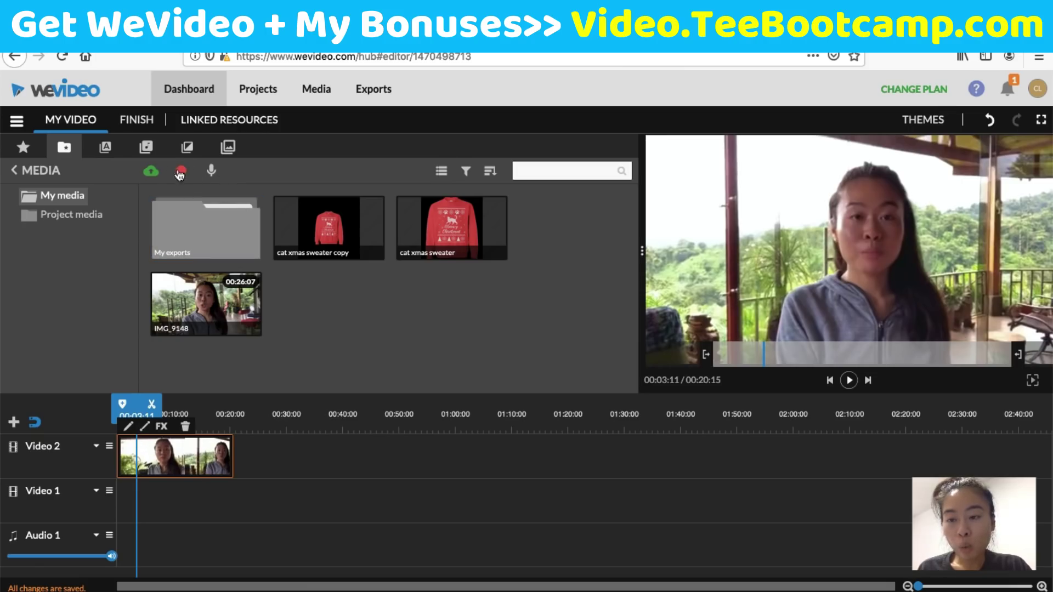
# Step: Start the export and replace the default title with 'video demo'
pyautogui.click(147, 129)
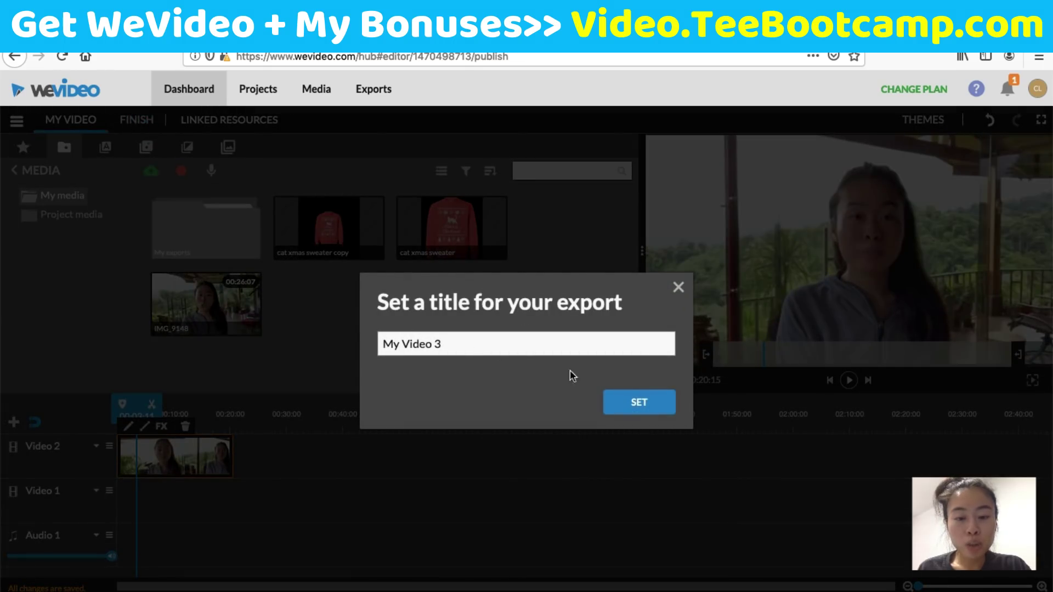
pyautogui.tripleClick(485, 345)
pyautogui.write('video dem')
# Step: Confirm the 'video demo' title for a video-with-audio export at HD (1280x720)
pyautogui.click(609, 403)
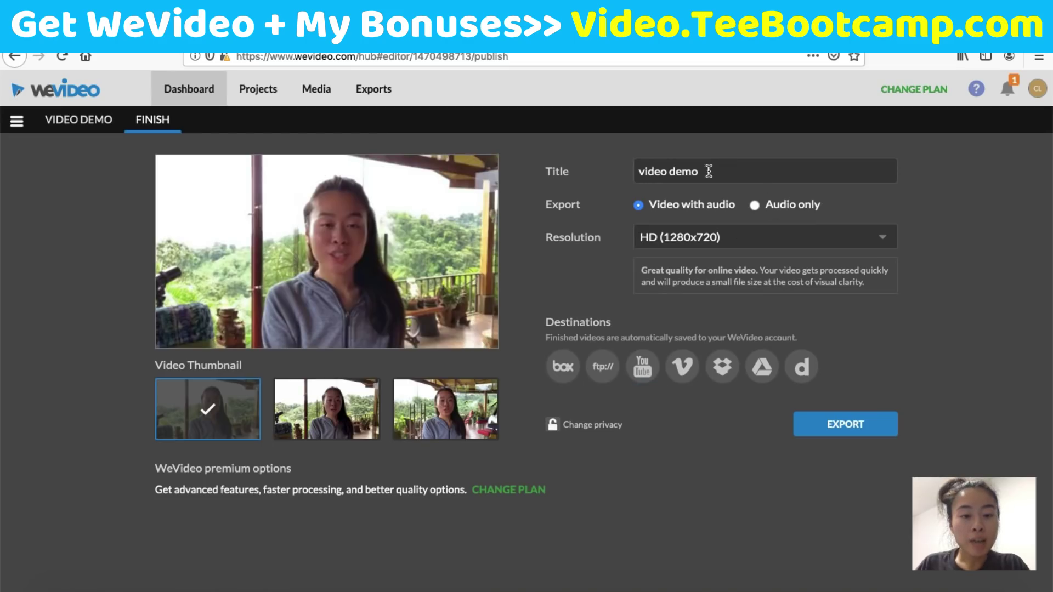